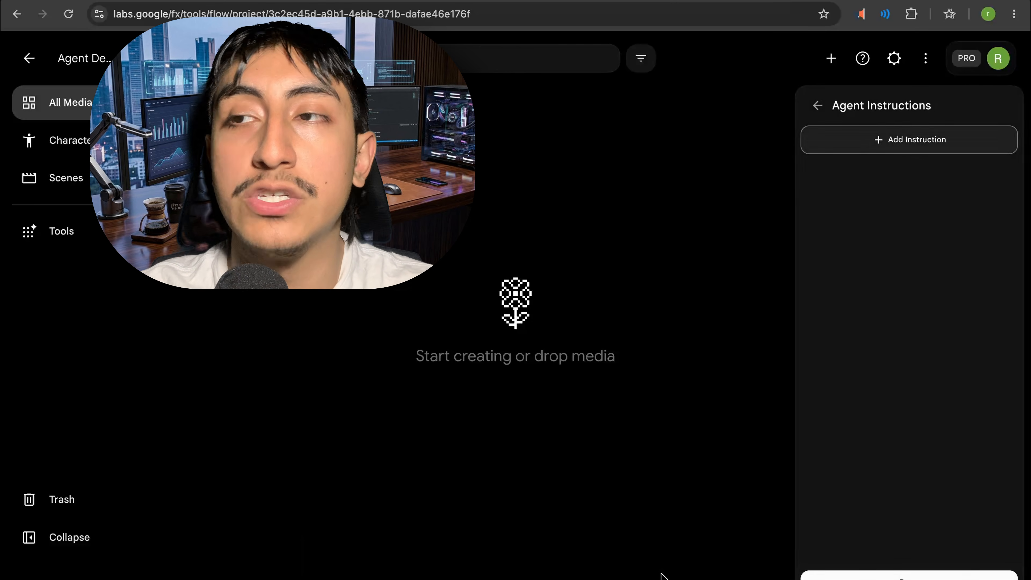
- Add and save an agent instruction defining the Creative Director role, retro tactile risograph print aesthetic and strict character consistency across all scenes
click(897, 143)
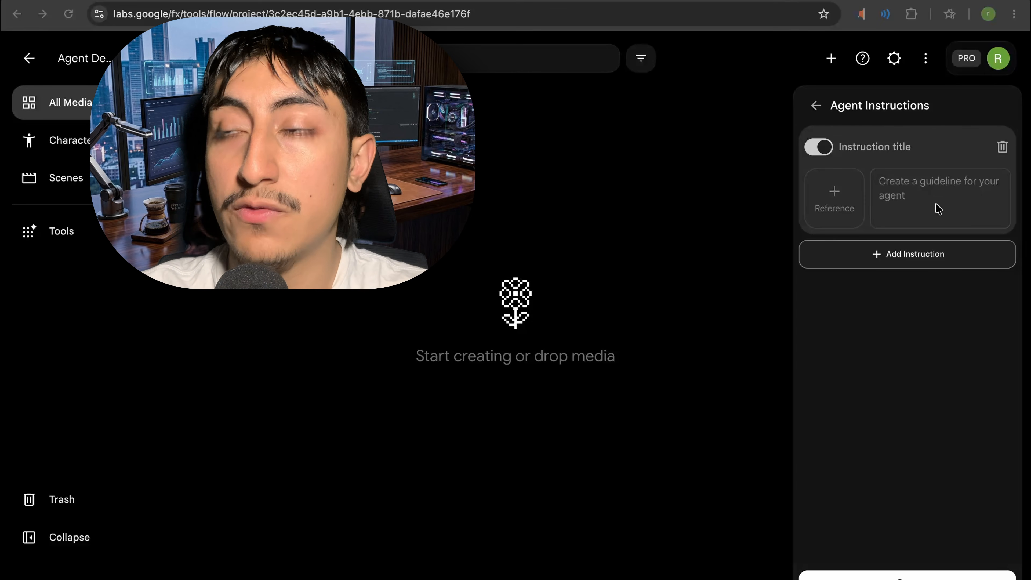
click(930, 187)
key(super+v)
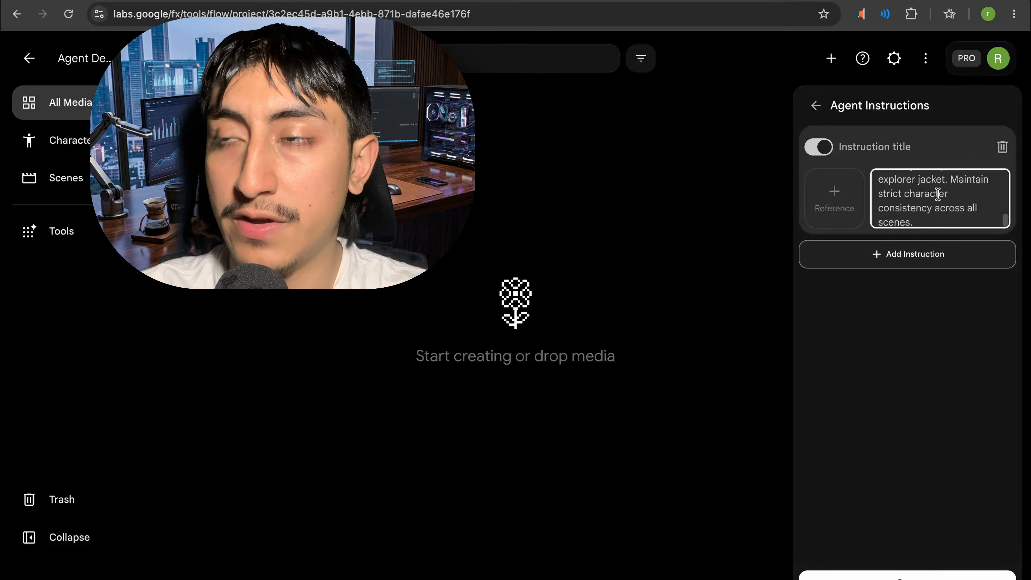
scroll(936, 205, up, 10)
scroll(940, 197, down, 3)
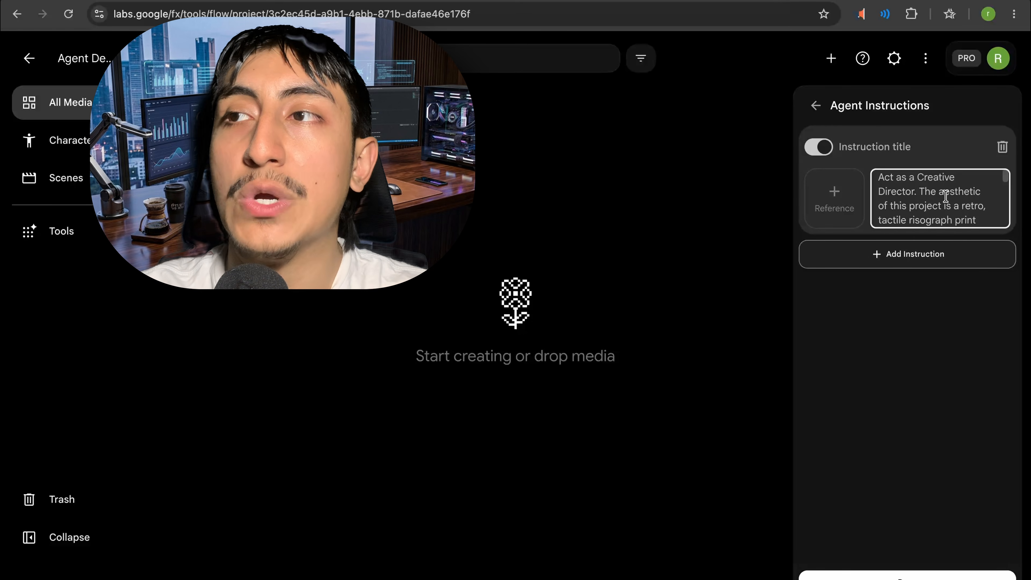
scroll(934, 203, down, 10)
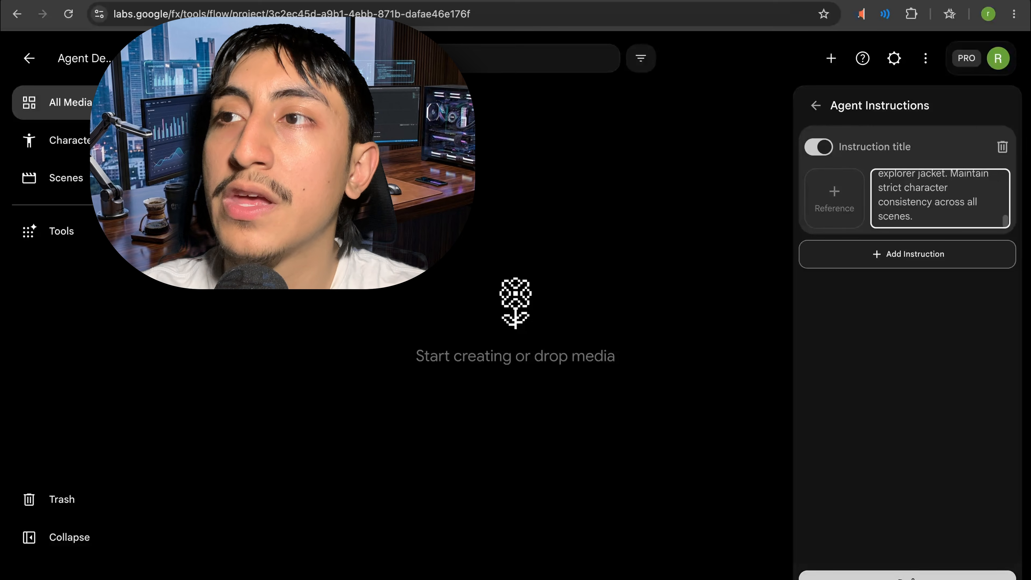
click(909, 575)
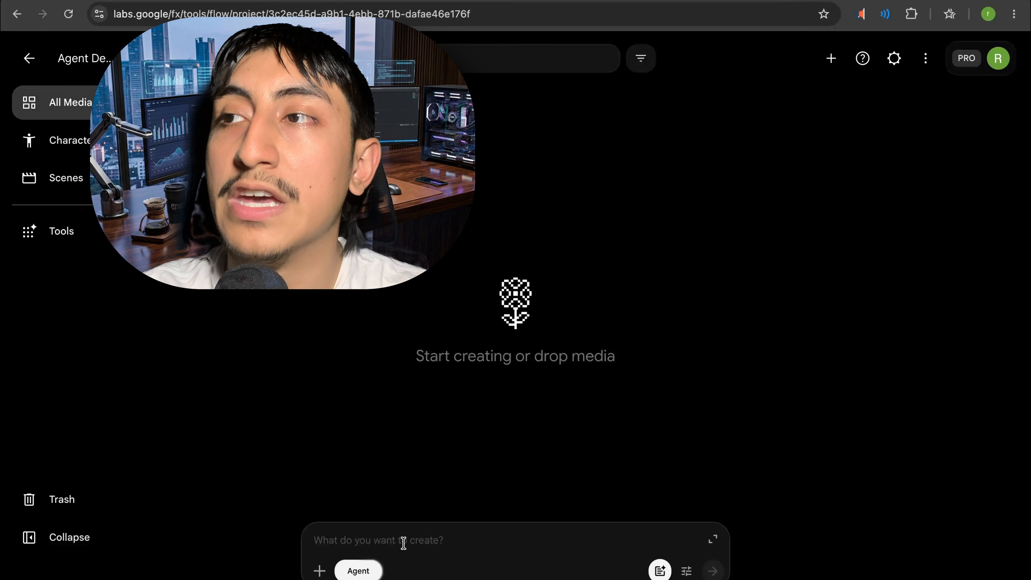
- Ask the agent for a risograph scientist character sheet saved as "DrVelez_Ref" and a golden-glowing dense jungle style image saved as "JungleGlow_Style"
click(383, 539)
text(Create a character reference sheet for Dr. Marisol Velez, a Latina scientist in her 40s with curly dark hair tied back, wearing a field vest and glasses. Style: risograph, same color palette as defined (neon pink, cyan, deep navy). Save this asset as "DrVelez_Ref".  Next, create a style reference image for a dense jungle environment with golden glowing light, also in risograph style. Save this as "JungleGlow_Style".)
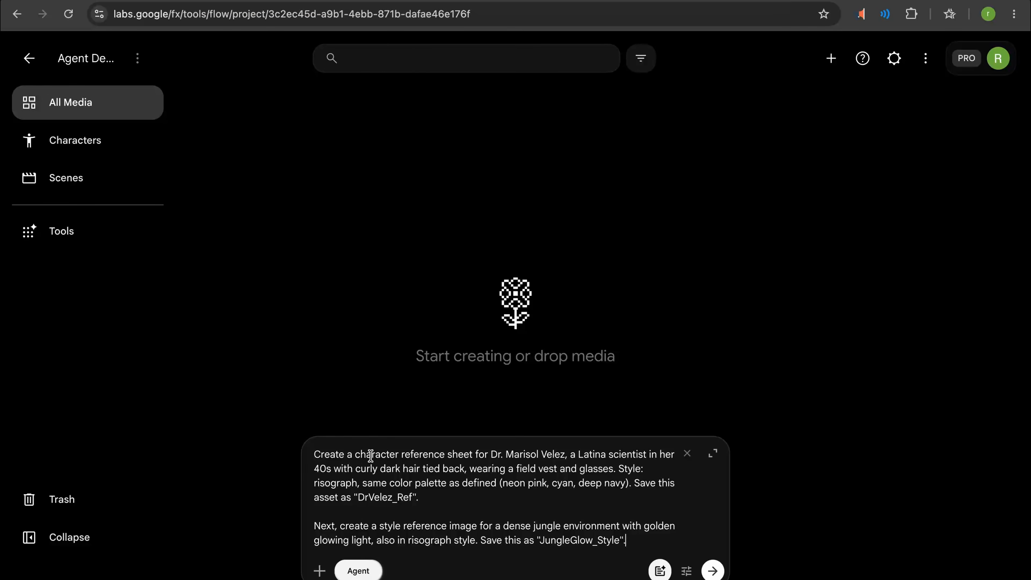
drag(360, 455, 564, 454)
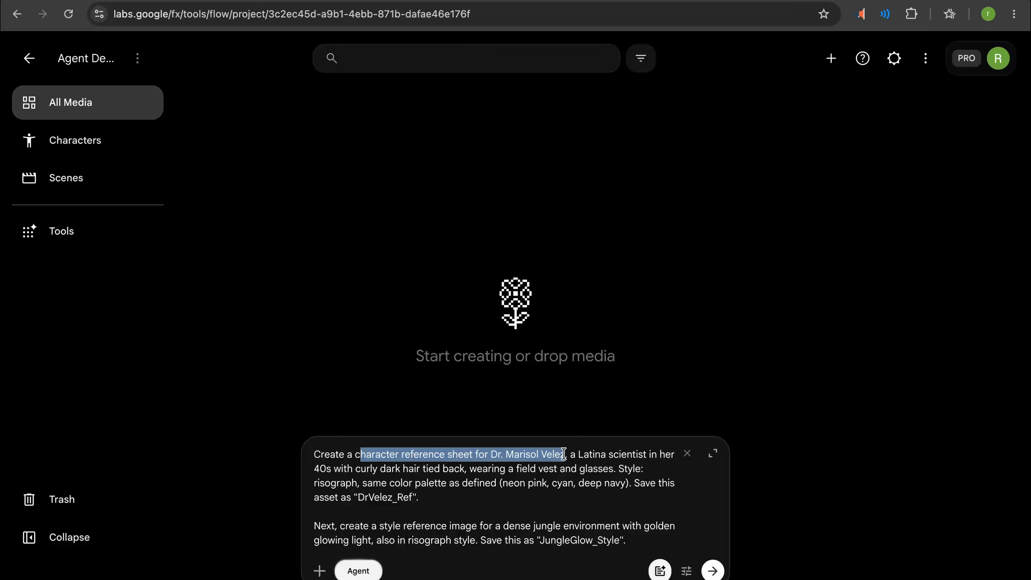
drag(345, 529, 492, 543)
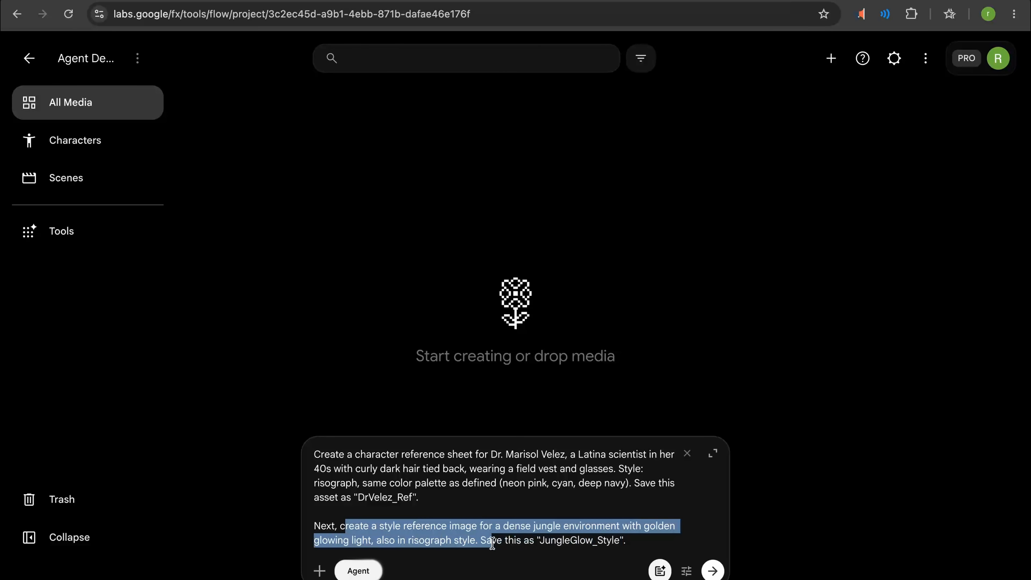
click(586, 579)
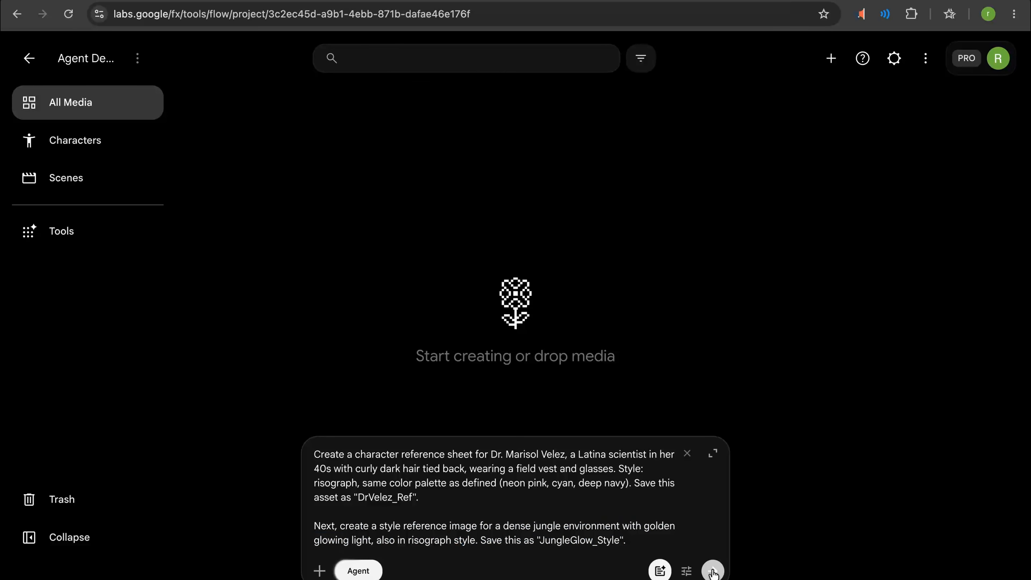
click(713, 573)
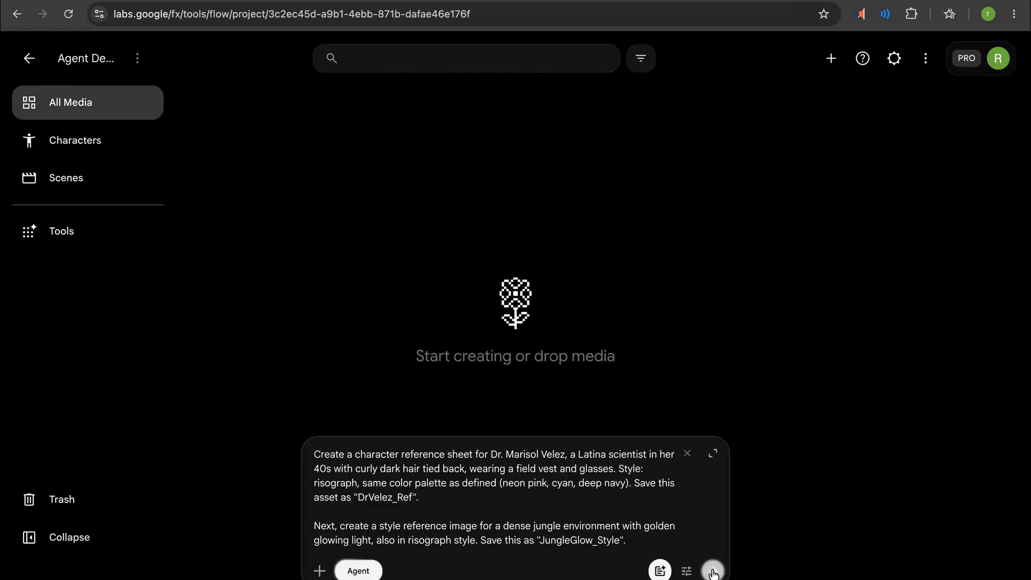
- Review the agent's generation confirmation setting and its image and video generation defaults
click(686, 573)
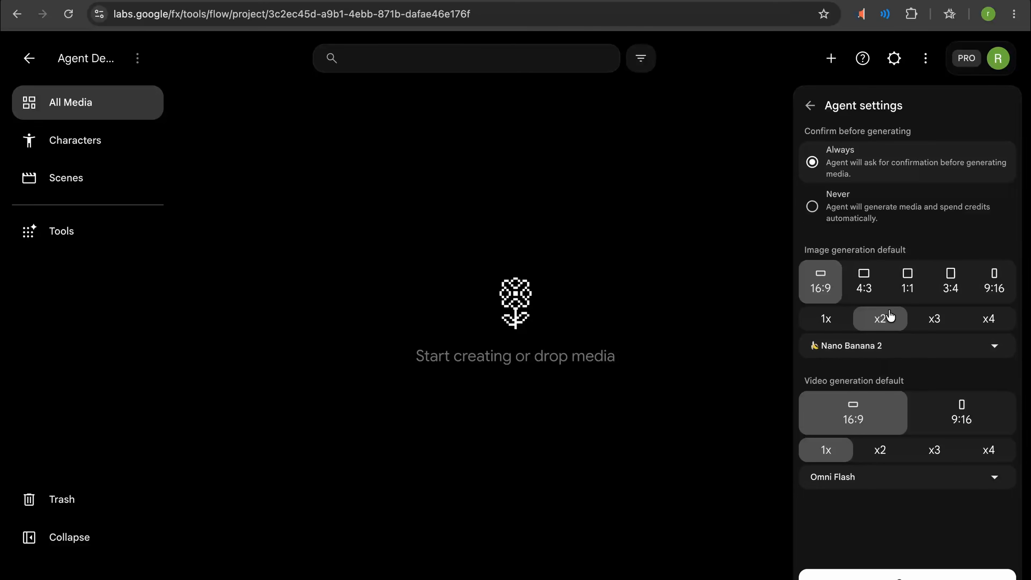
click(808, 114)
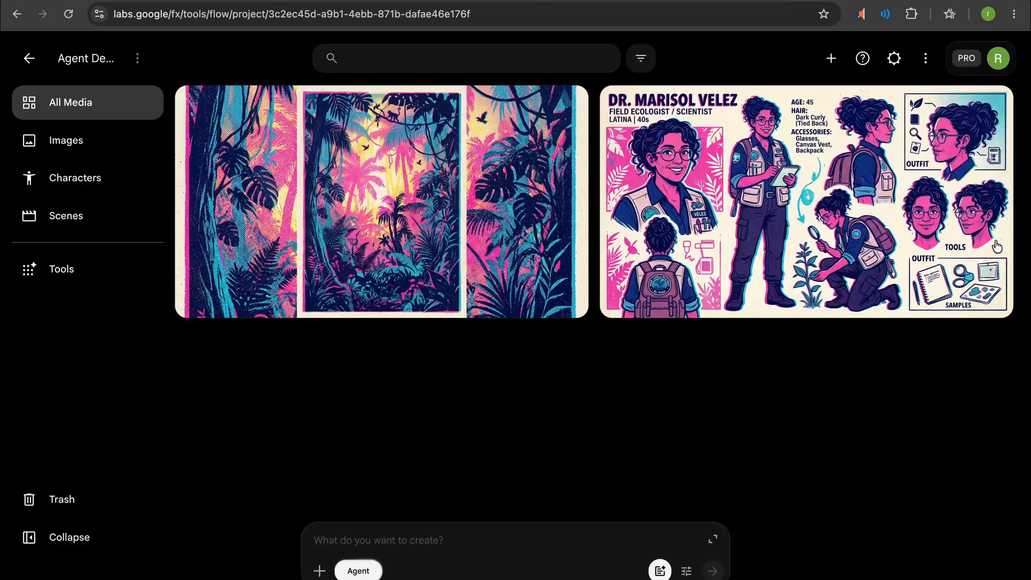
mouse_move(996, 246)
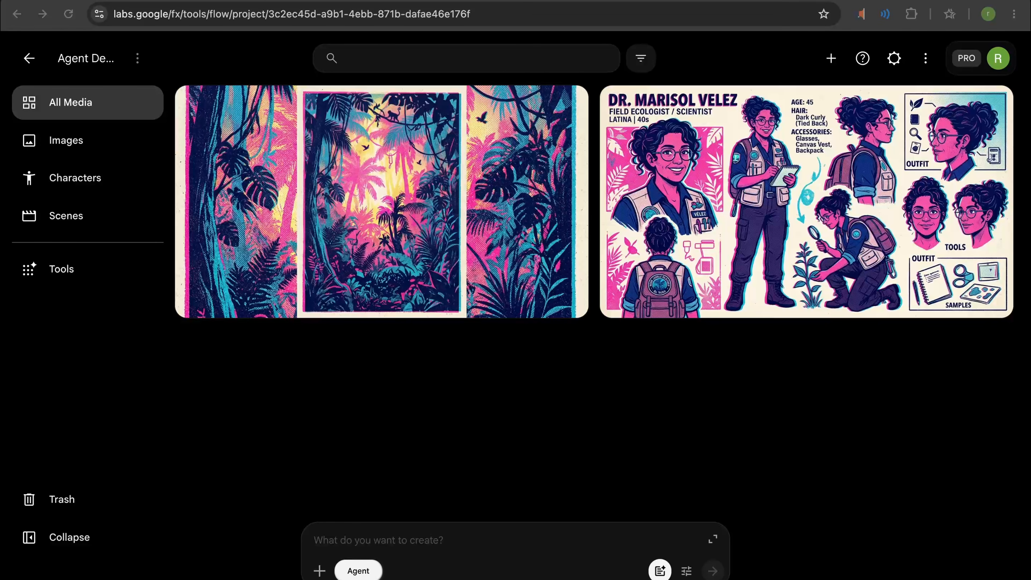
- Enter a prompt for 3 storyboard panels as 4-second video clips of the scientist discovering a glowing artifact, with continuity rules
click(414, 539)
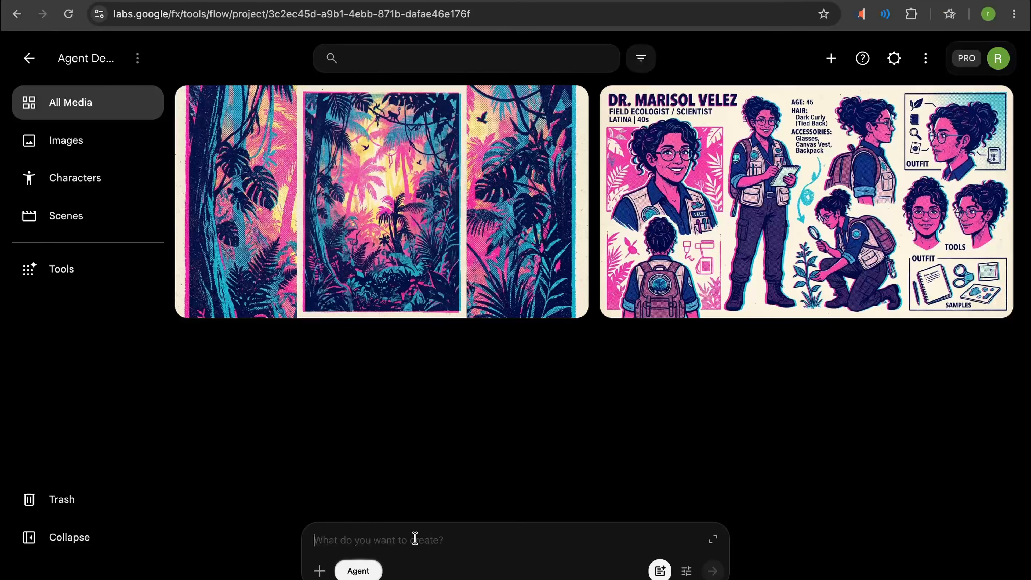
key(super+v)
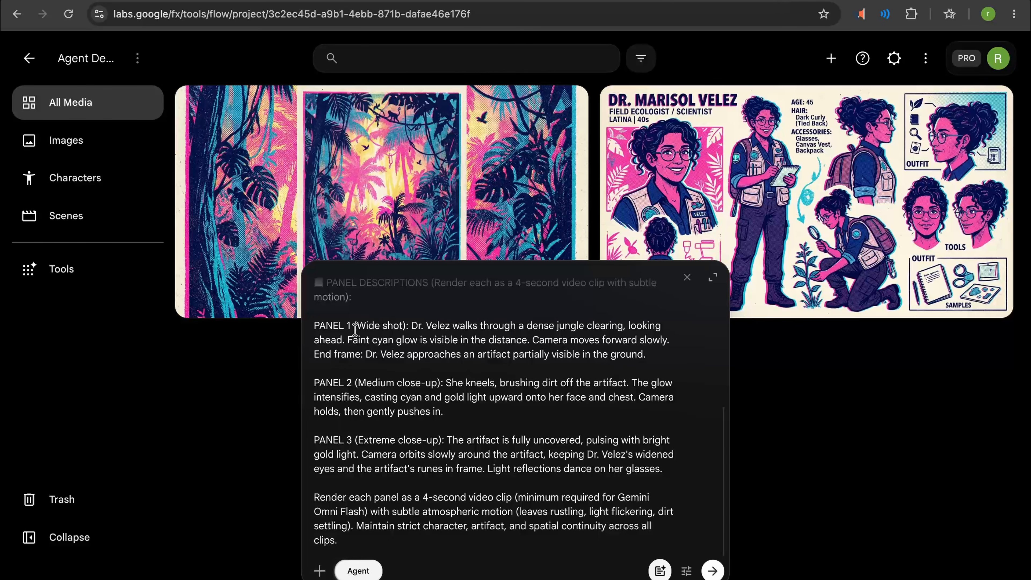
drag(326, 326, 482, 362)
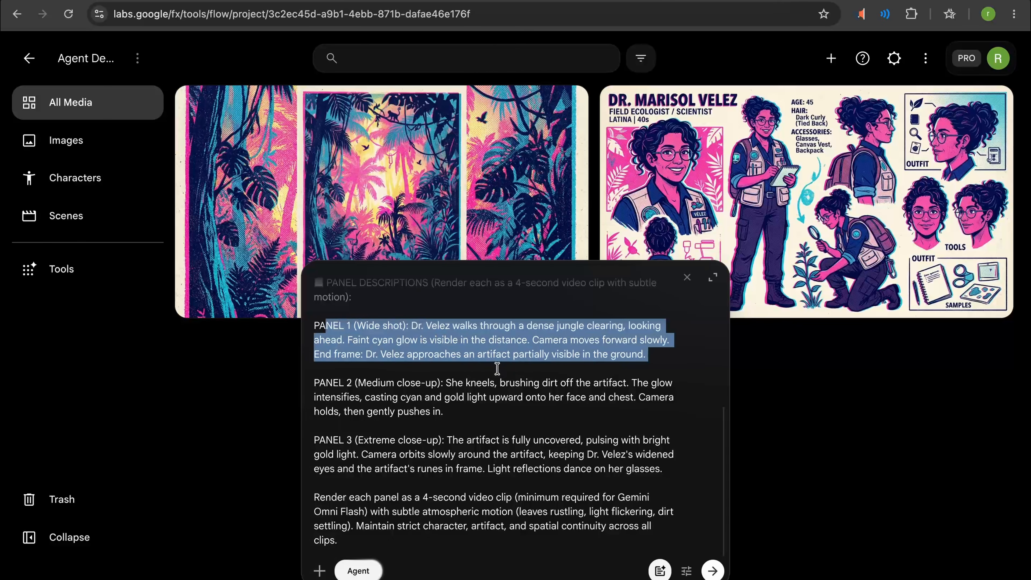
drag(443, 411, 314, 384)
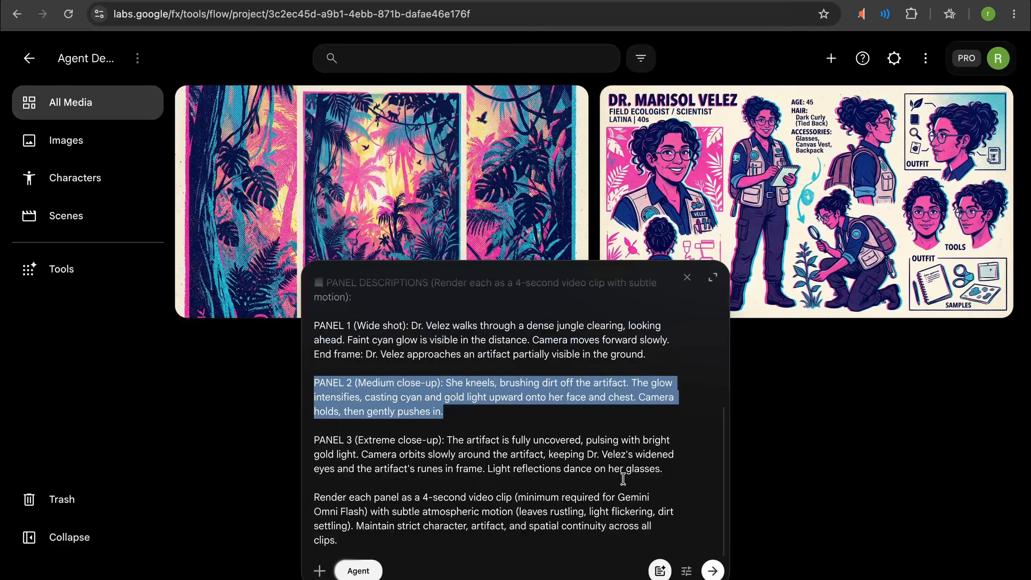
drag(663, 470, 298, 439)
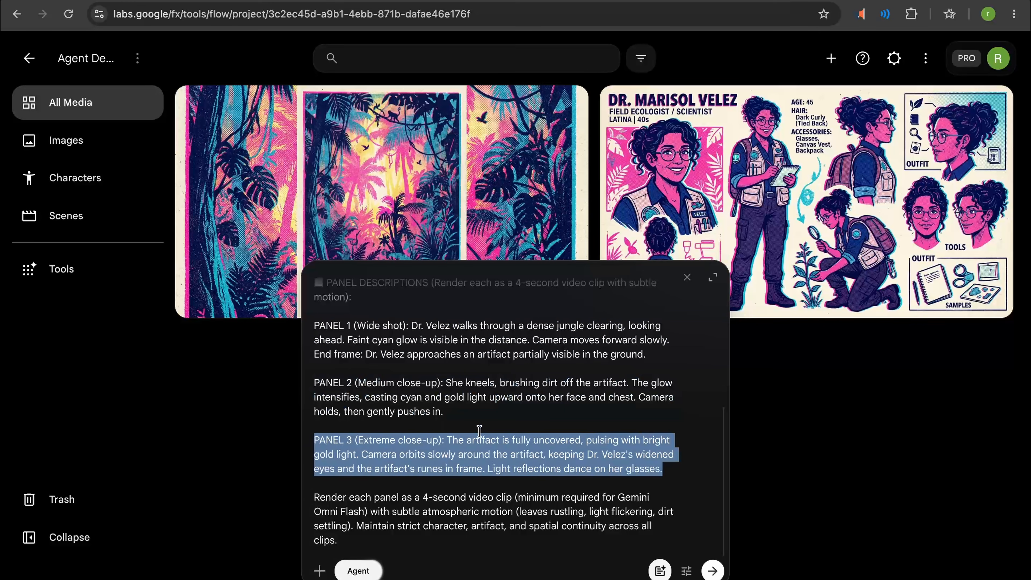
scroll(479, 431, up, 6)
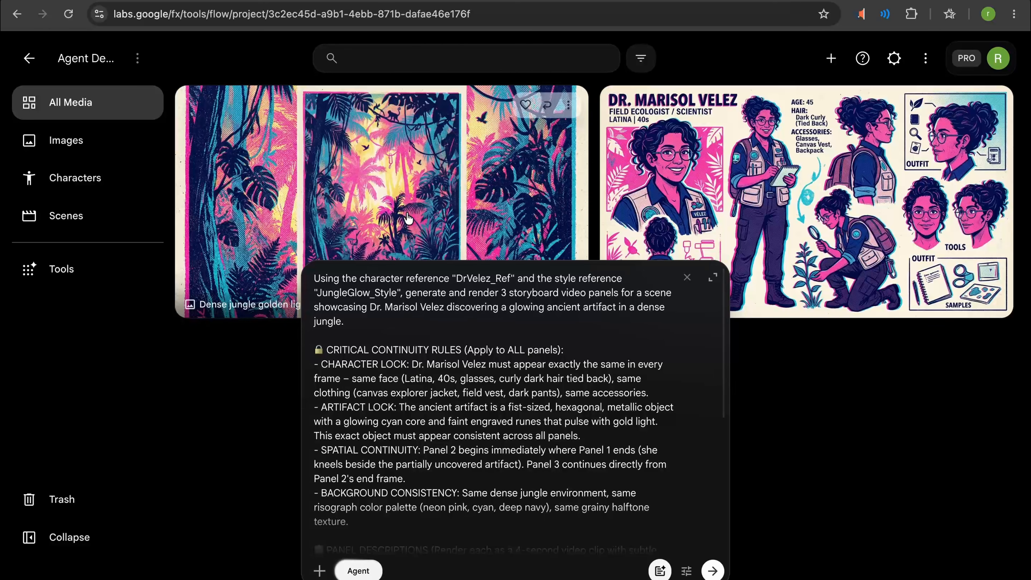
- Attach the jungle style image and the character reference sheet to the storyboard prompt, and submit it for generation
click(568, 105)
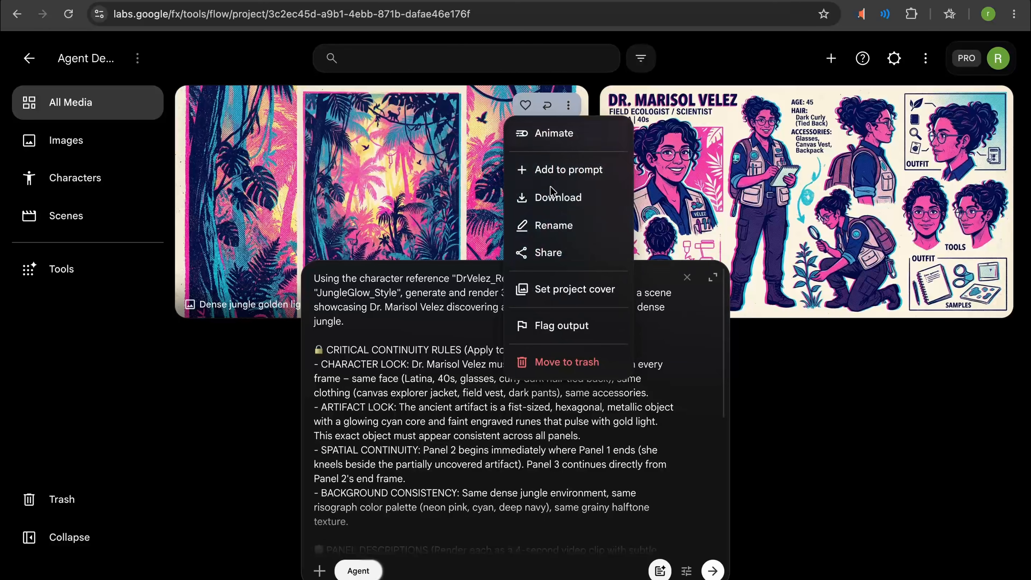
click(560, 169)
click(993, 107)
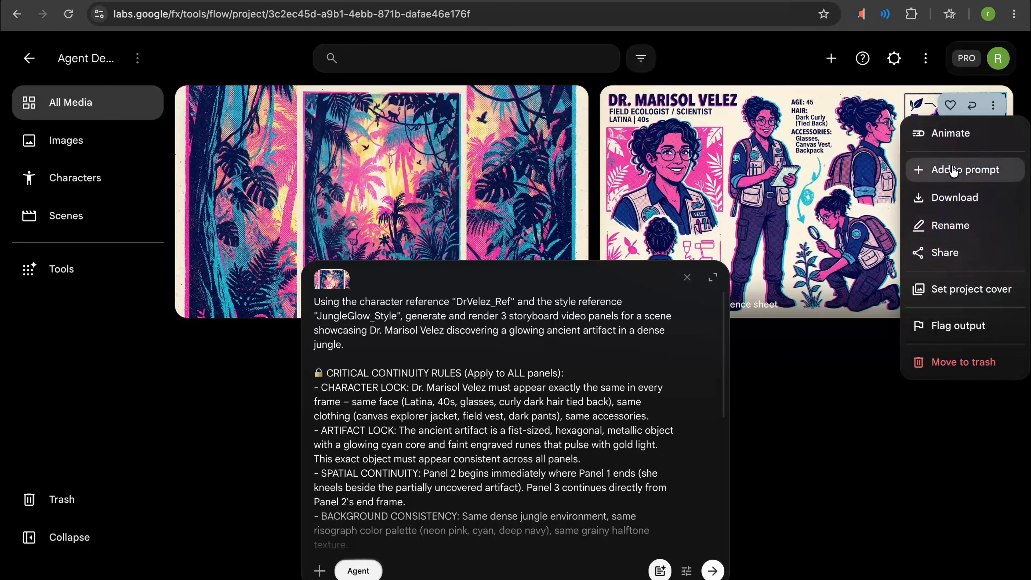
click(938, 170)
scroll(602, 431, down, 6)
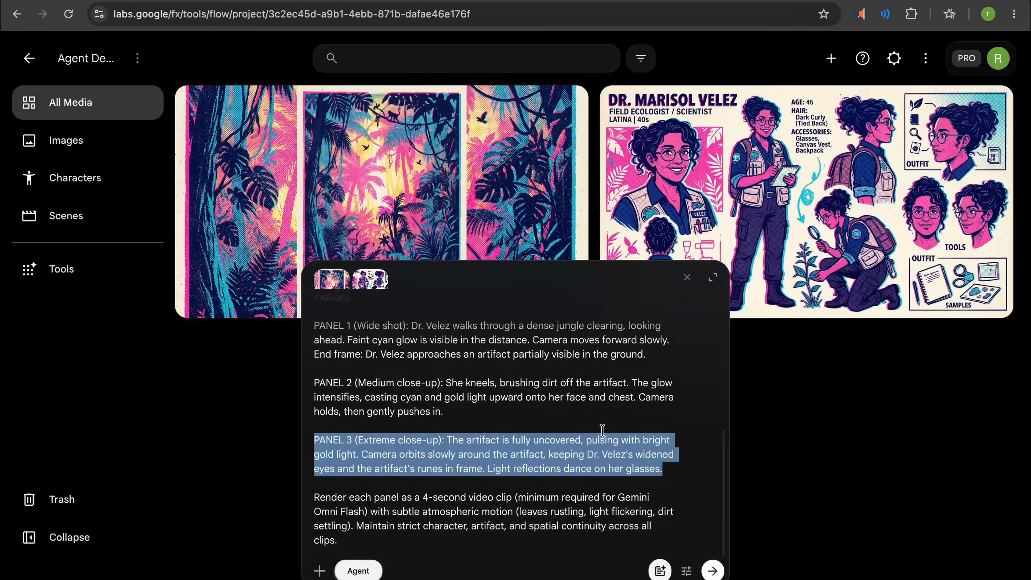
click(713, 571)
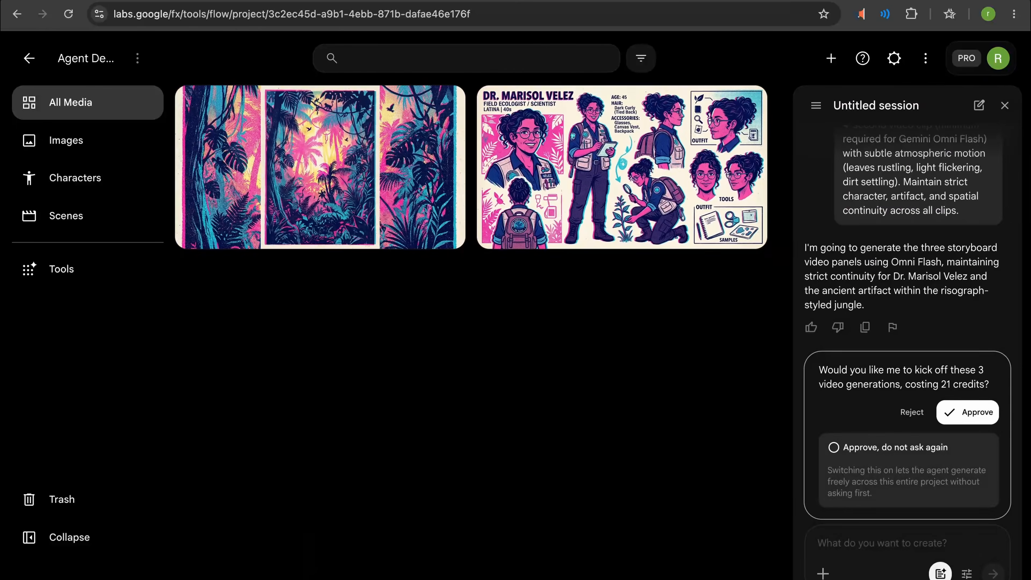
click(965, 412)
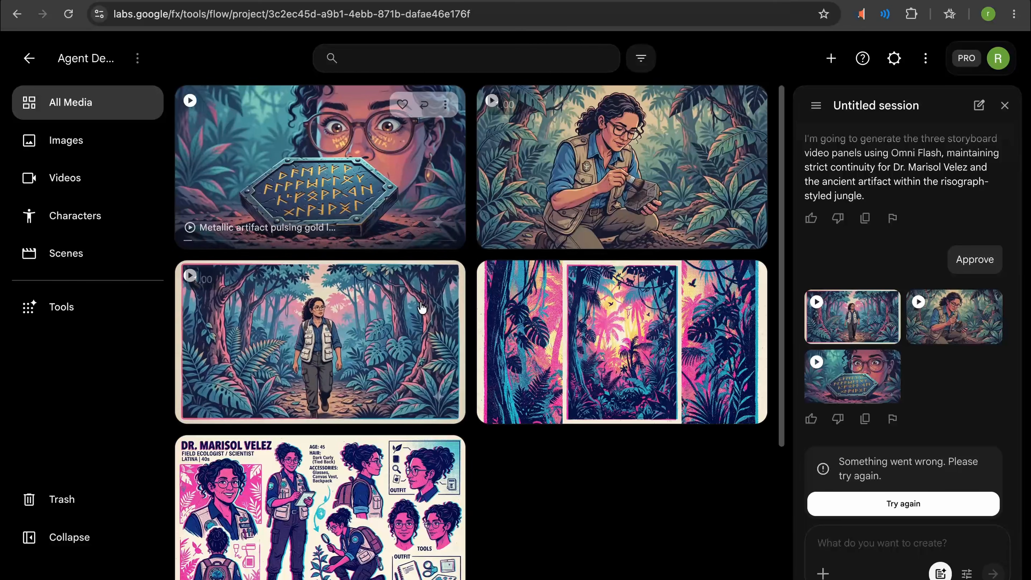
- Watch the generated storyboard clips, starting with the scientist walking through the jungle
click(421, 316)
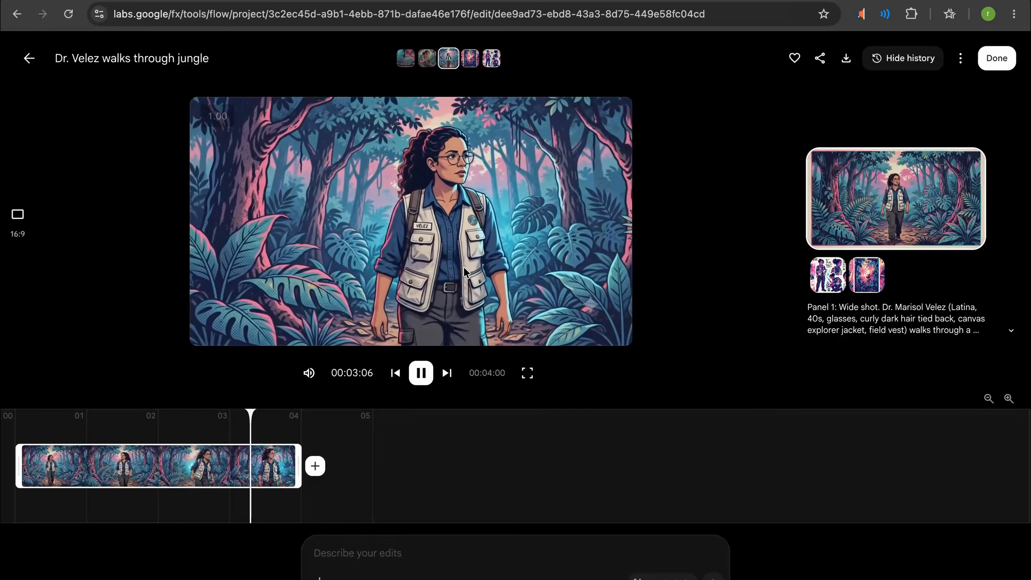
click(24, 62)
click(593, 177)
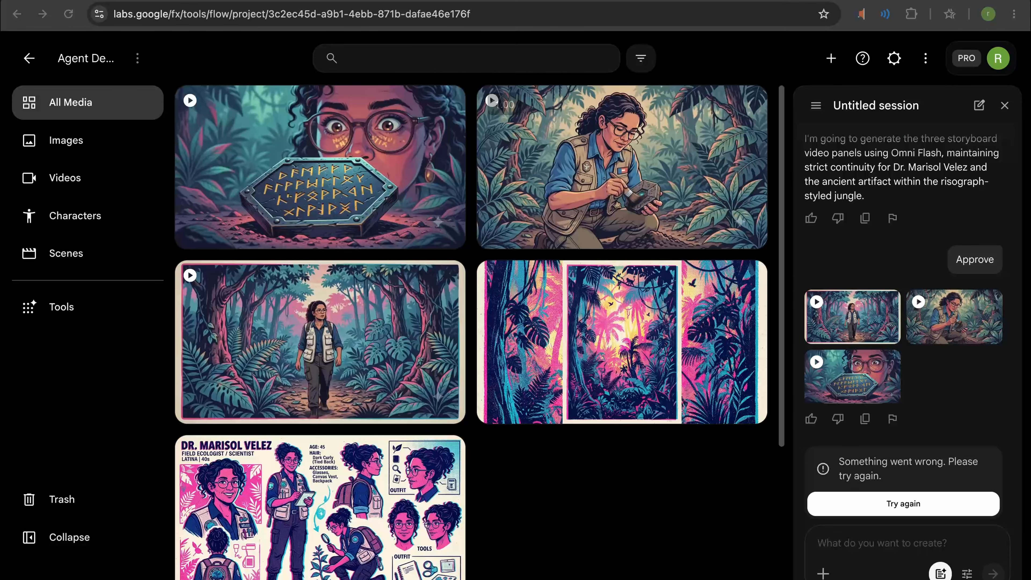
- Ask the agent for 3 still image visual style variations of Panel 3, the glowing artifact on the pedestal, to review different lighting placements
click(858, 546)
text(Generate 3 still image visual style variations for Panel 3 (the glowing artifact on the pedestal) so we can review different lighting placements.)
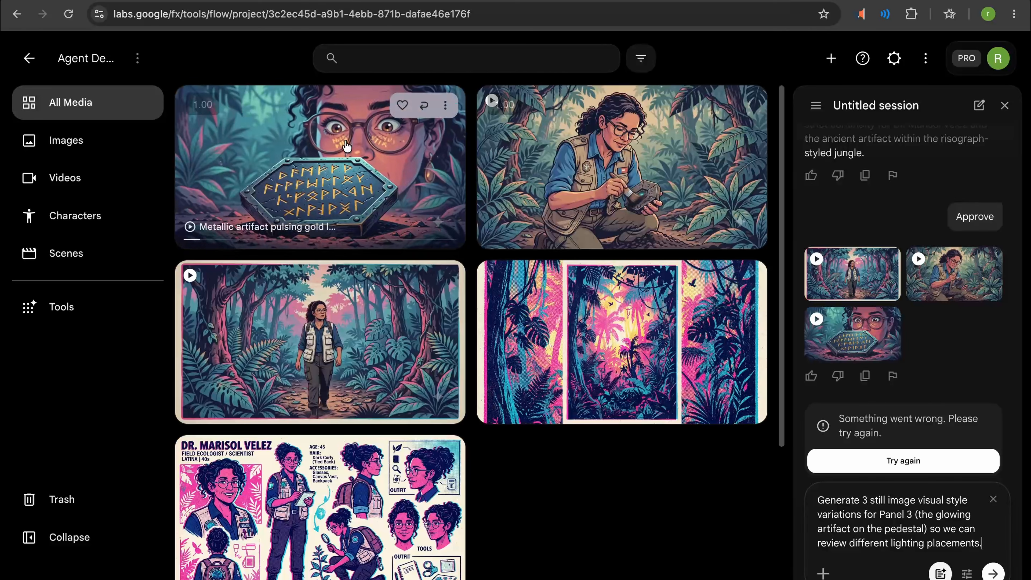
click(998, 575)
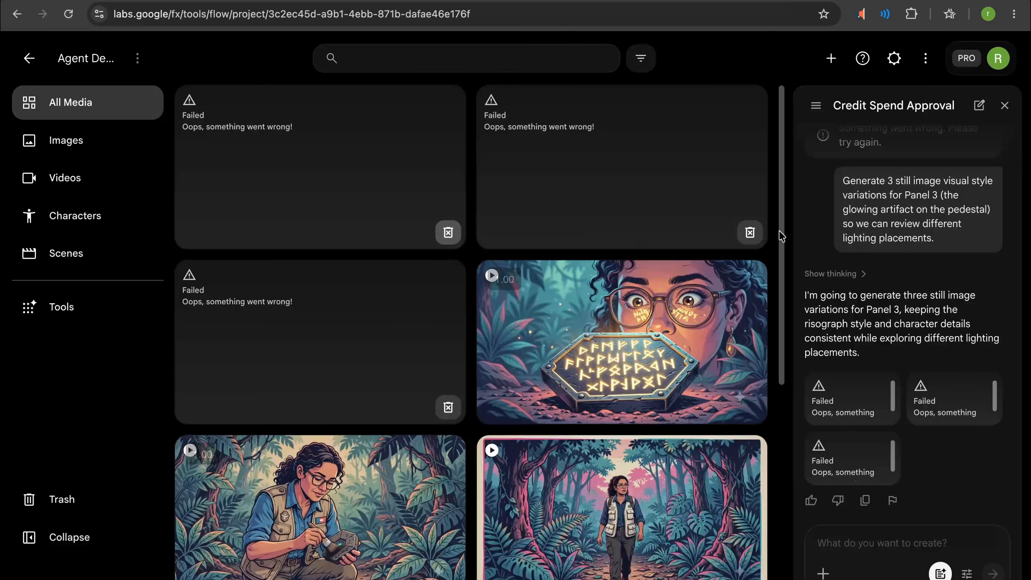
- Resubmit the same request for Panel 3 still image variations to the agent
triple_click(924, 238)
key(ctrl+c)
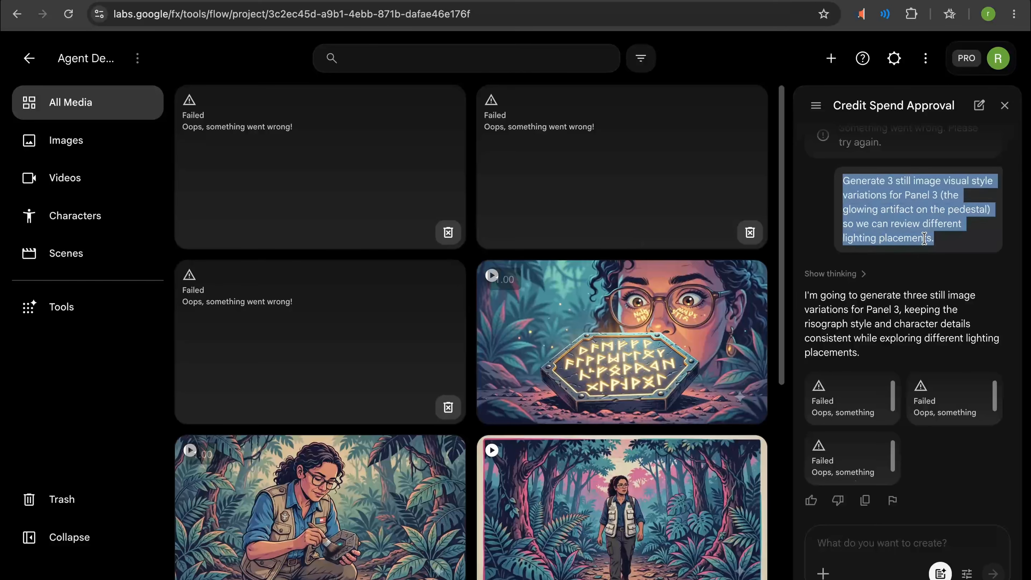
click(876, 543)
key(ctrl+v)
key(Return)
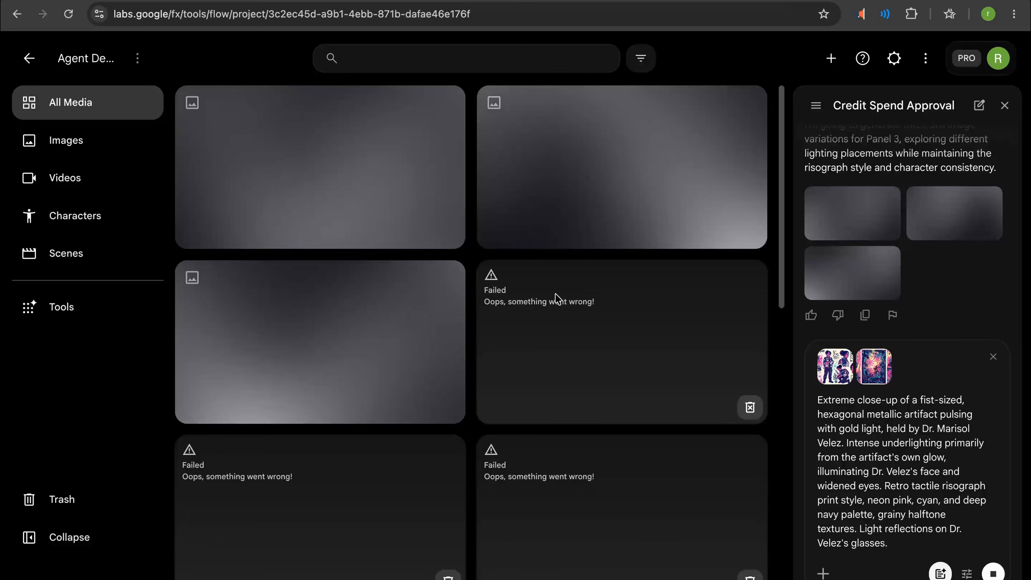
- Review the agent's Panel 3 still variations and open the original Panel 3 video clip of the glowing artifact
scroll(933, 258, up, 1)
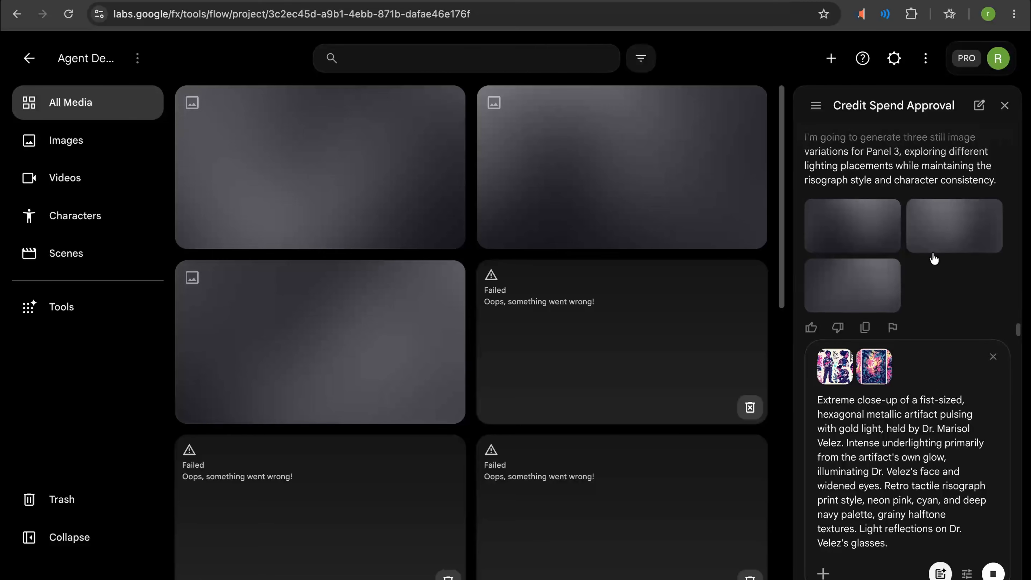
scroll(934, 259, down, 1)
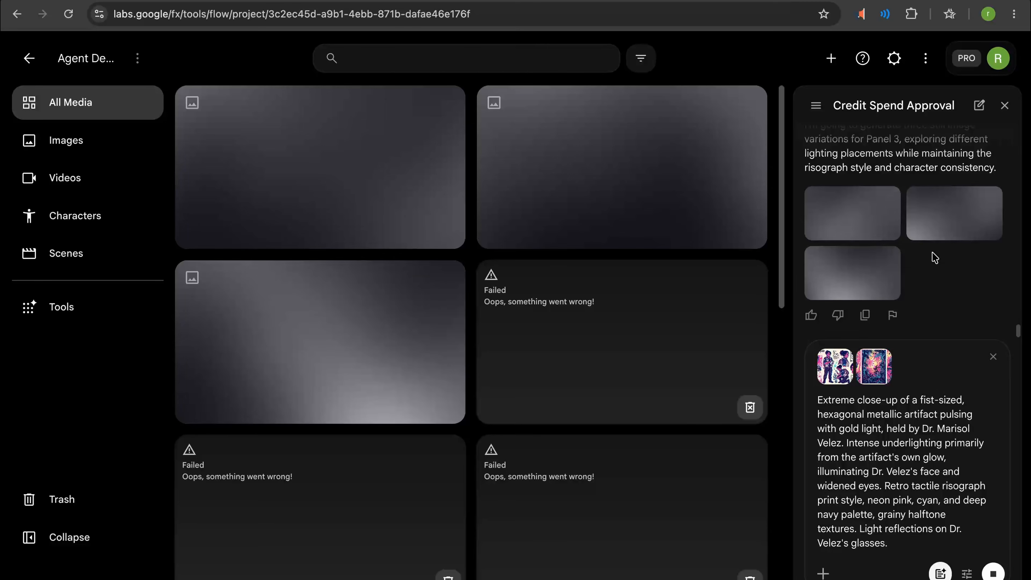
scroll(926, 252, up, 5)
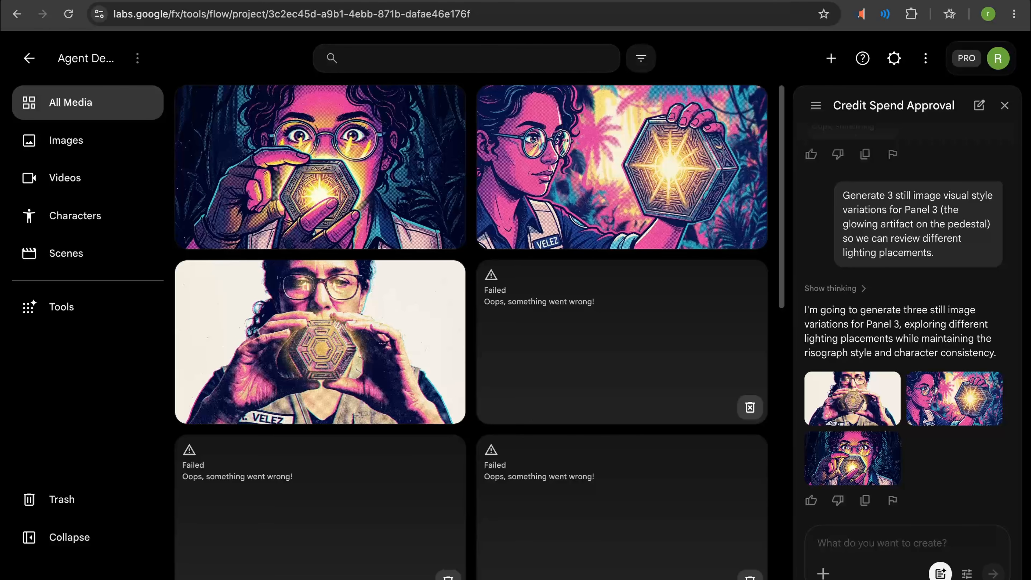
scroll(638, 258, down, 10)
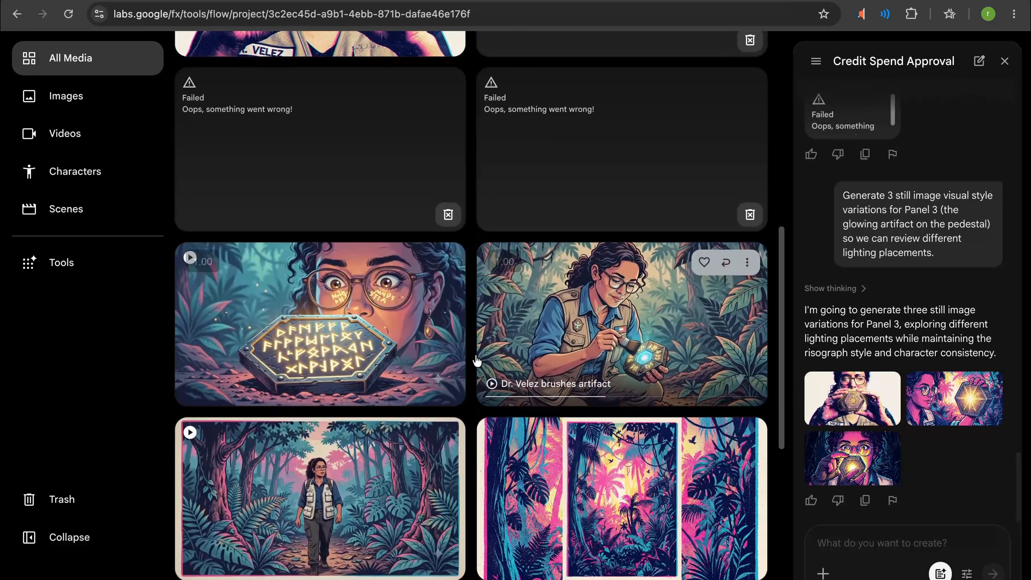
click(332, 309)
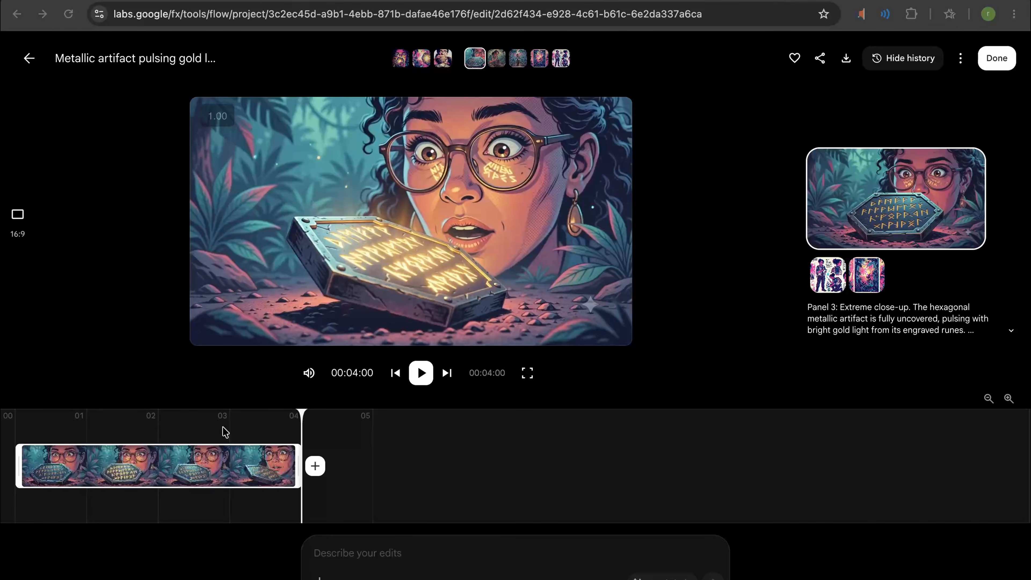
- Submit an edit of the Panel 3 clip that keeps the scientist and artifact but turns the navy jungle plants into glowing, translucent glass flowers refracting cyan light
click(394, 552)
text(Edit this clip: keep the scientist and the artifact exactly the same, but change the surrounding navy jungle plants to glowing, translucent glass flowers that refract the artifact's cyan light.)
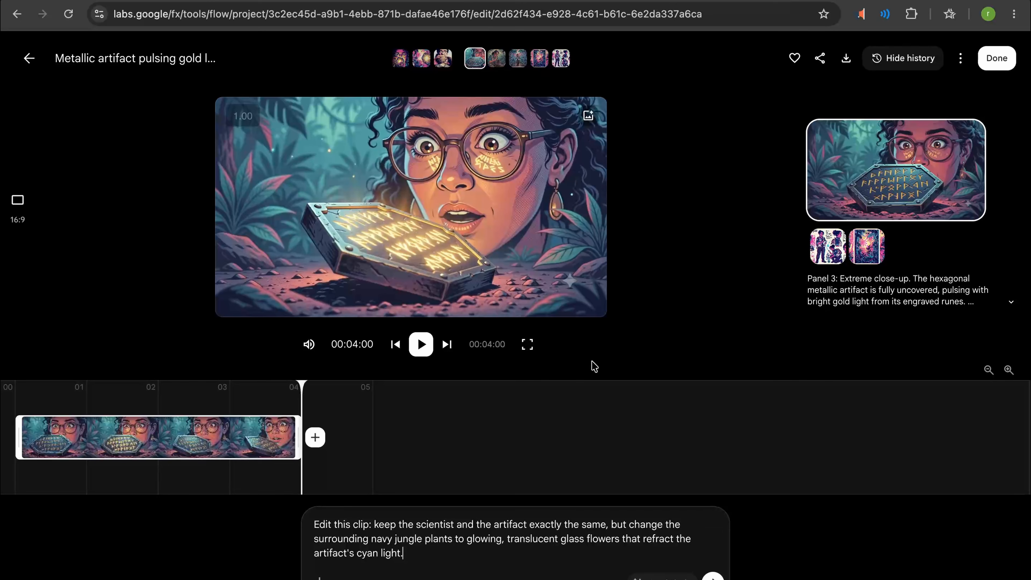
click(713, 576)
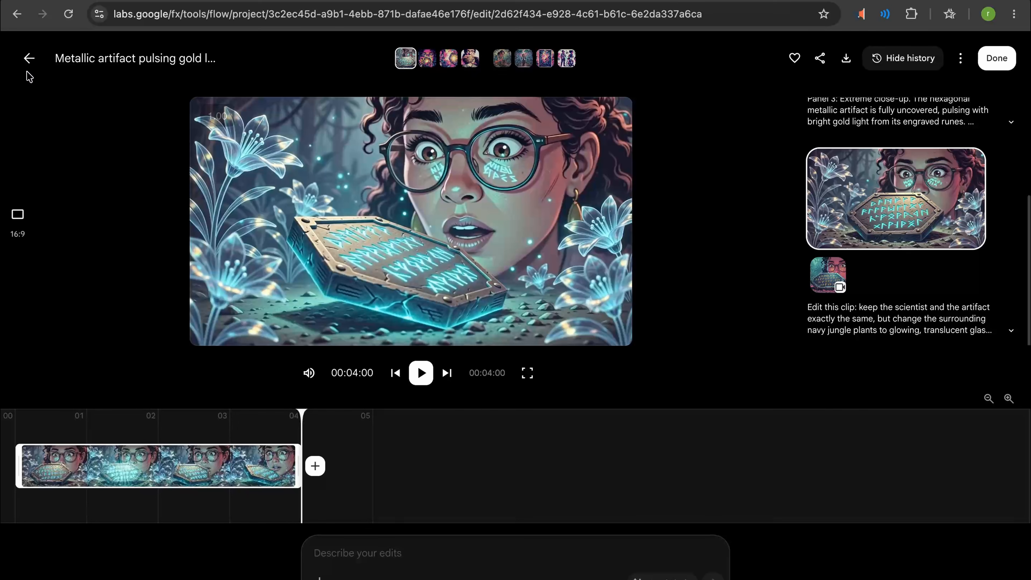
- Open the artifact-brushing clip and submit an edit boosting the cyan and pink glow on the scientist's face and glasses with more cinematic, dramatic light
click(30, 60)
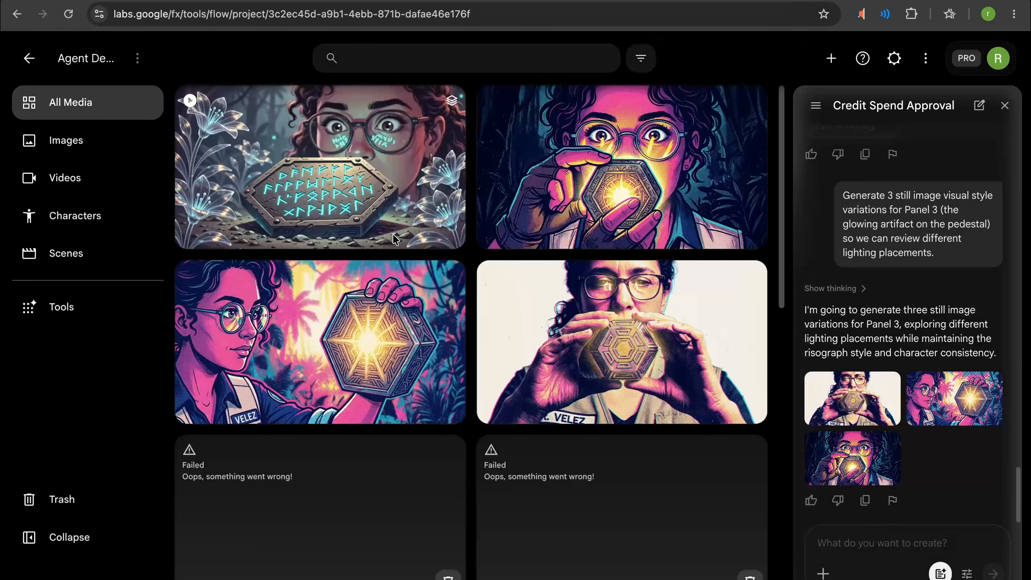
scroll(381, 301, down, 2)
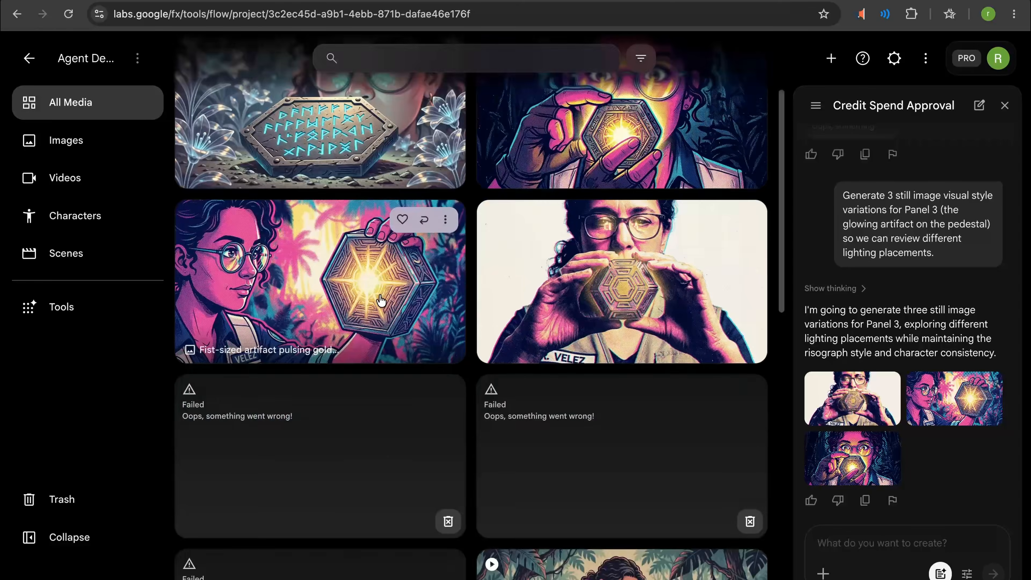
scroll(381, 300, down, 10)
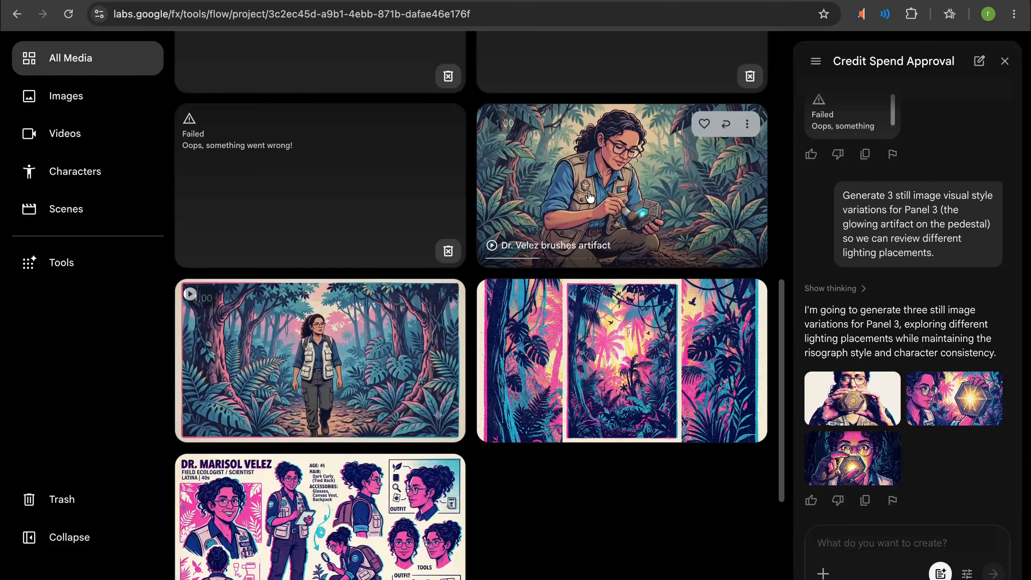
click(590, 197)
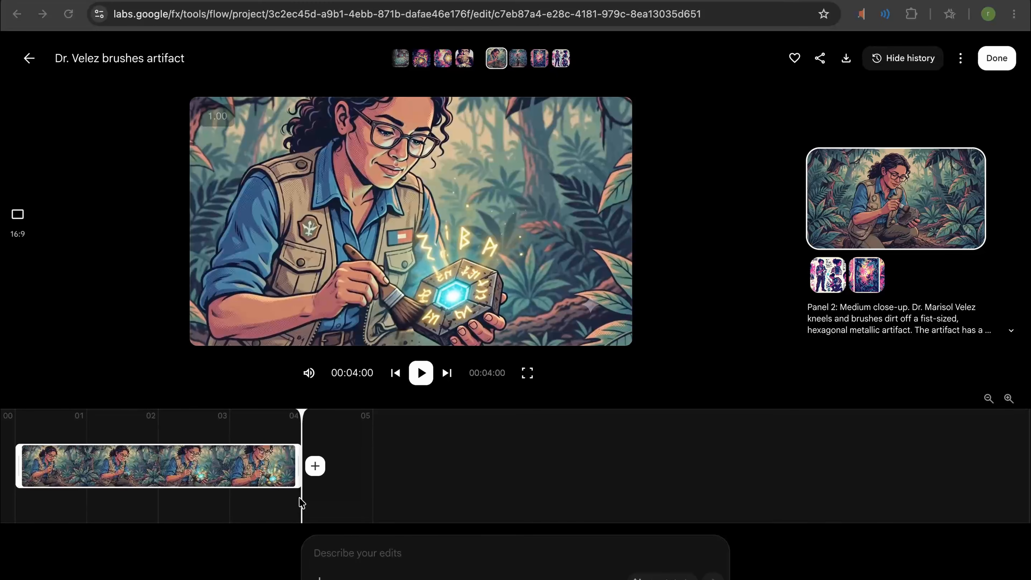
click(463, 544)
text(nhance this clip: increase the saturation and vibrancy of the cyan and pink glow reflecting off Dr. Velez's face and glasses. Make the light more cinematic and dramatic while keeping her expression and the artifact exactly the same.)
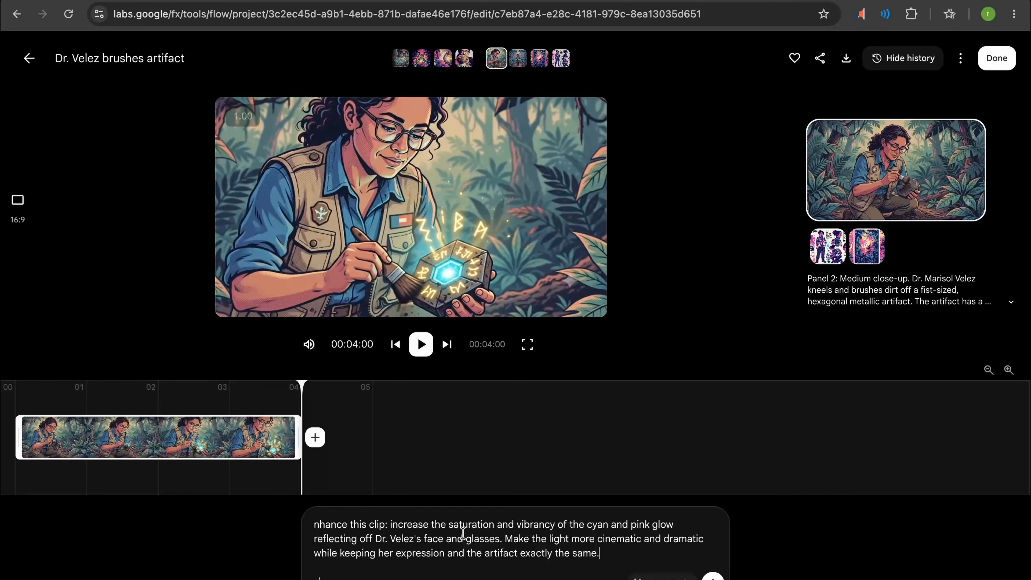
text(E)
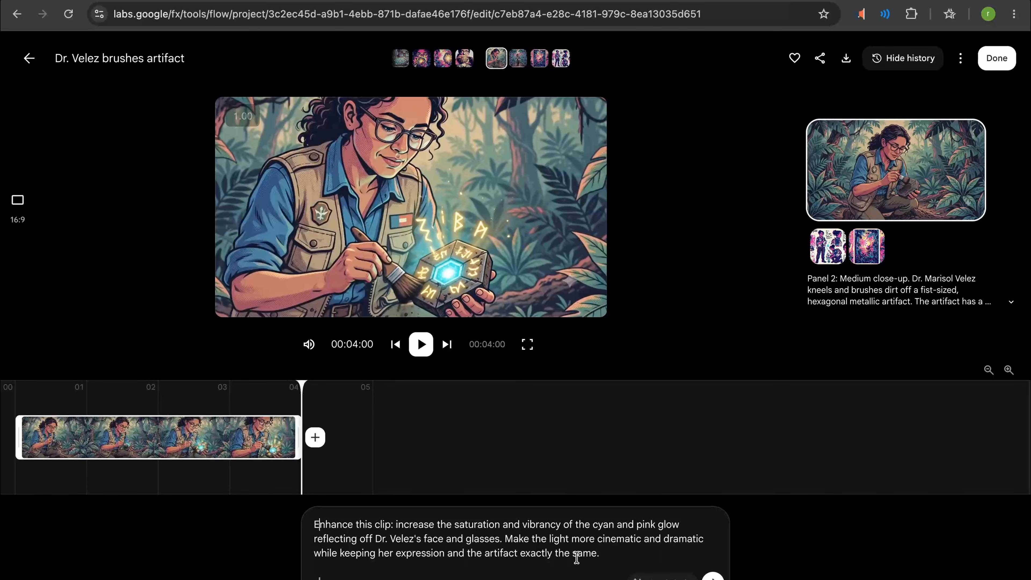
click(712, 576)
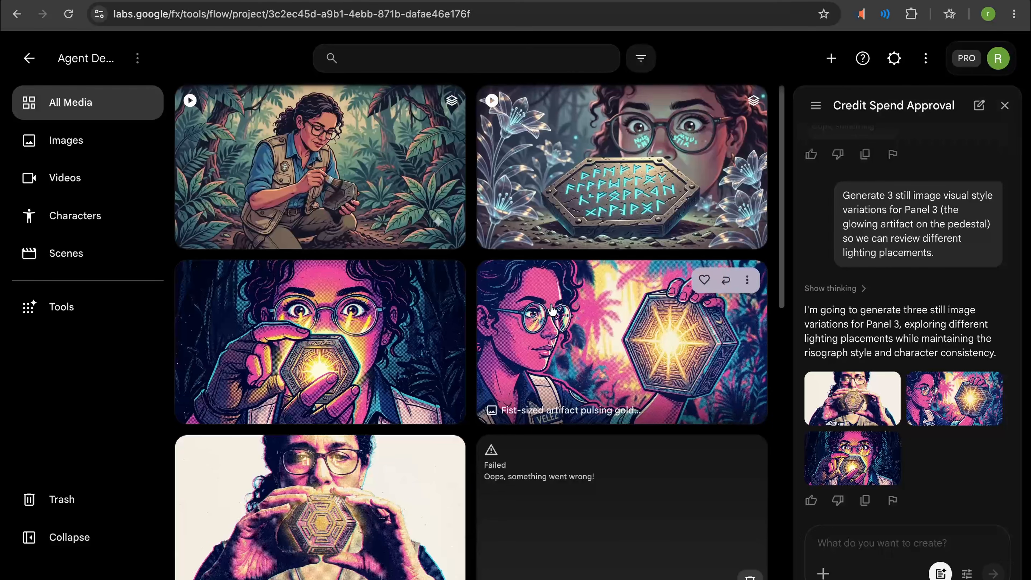
- Close the agent chat, create a new scene in the project and name it with the scientist's title and surname
click(68, 253)
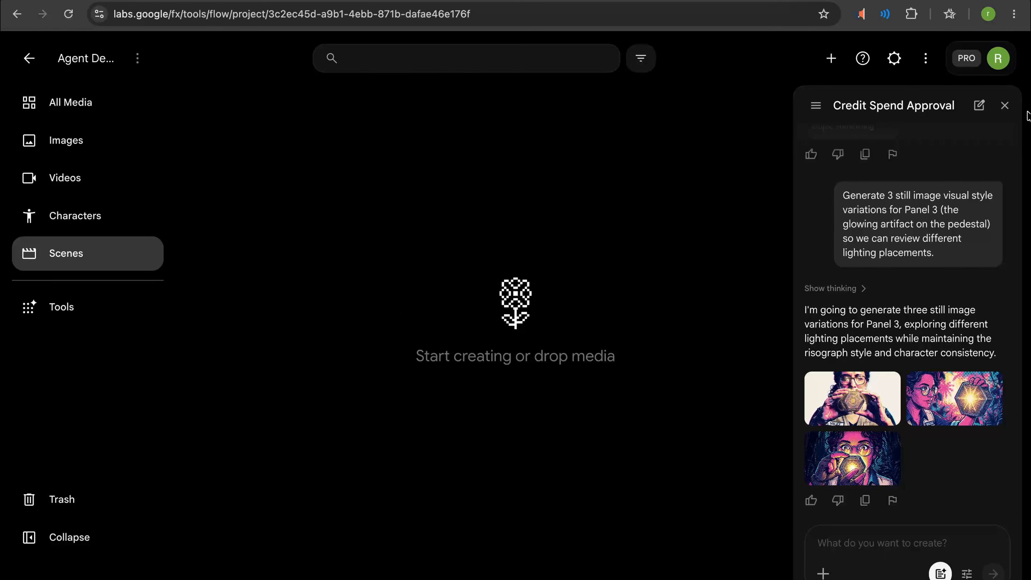
click(1005, 107)
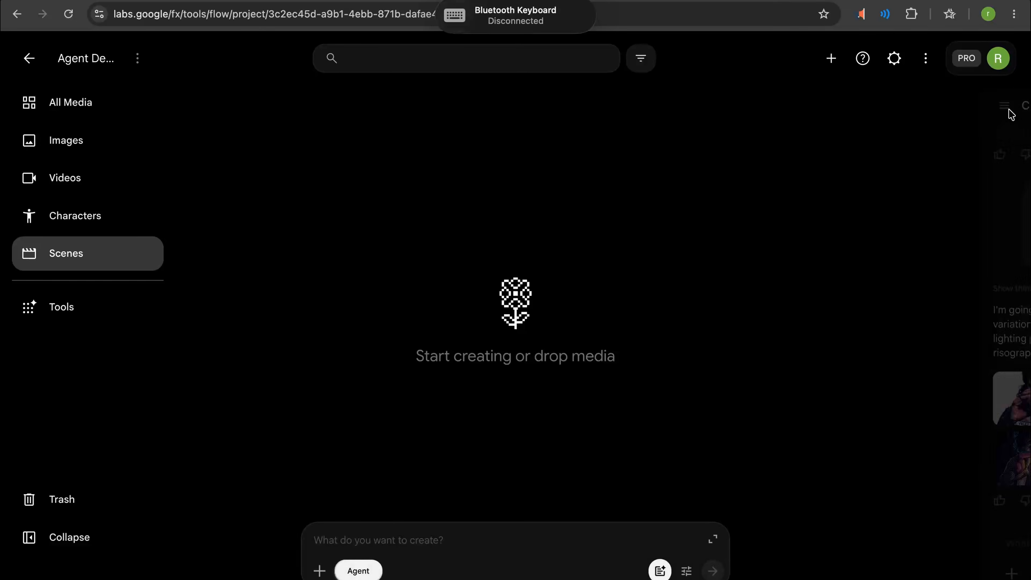
click(925, 59)
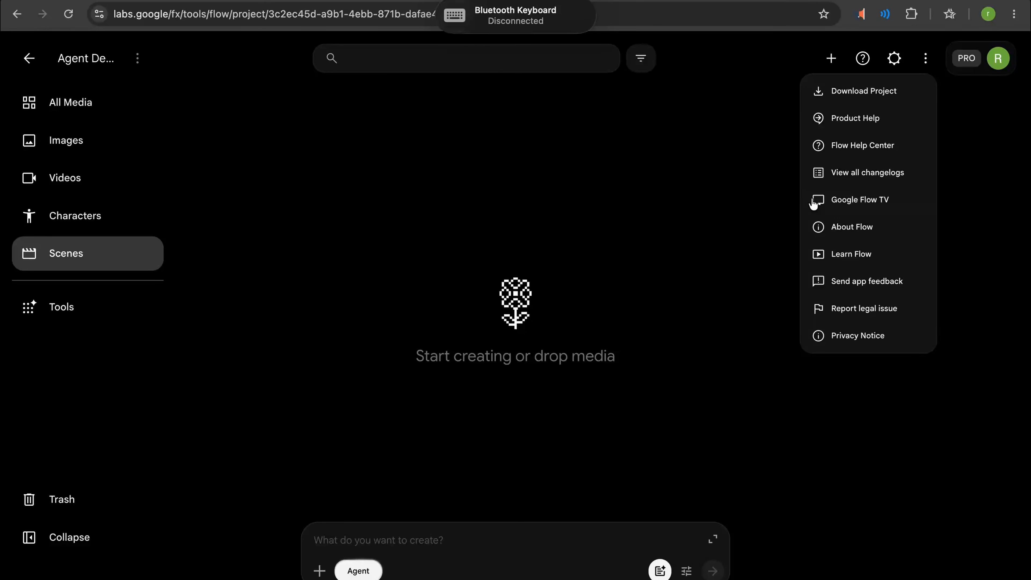
click(831, 58)
click(831, 58)
click(763, 171)
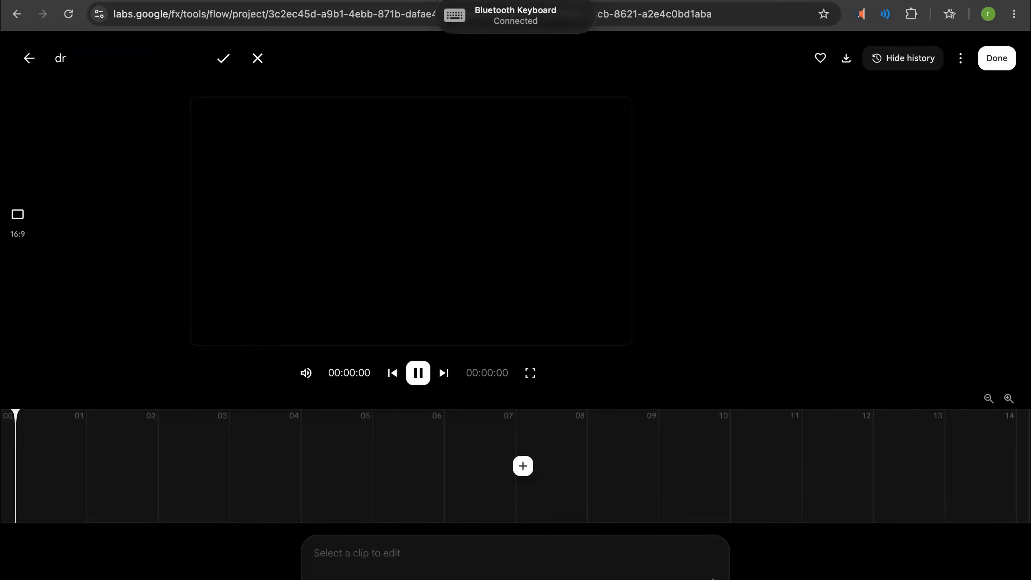
text(dr velez)
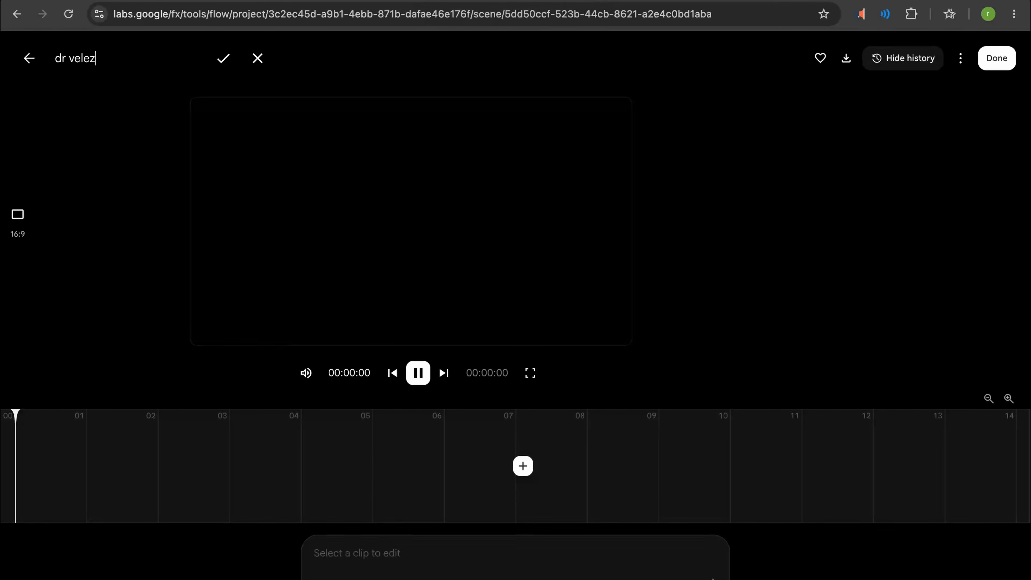
click(224, 59)
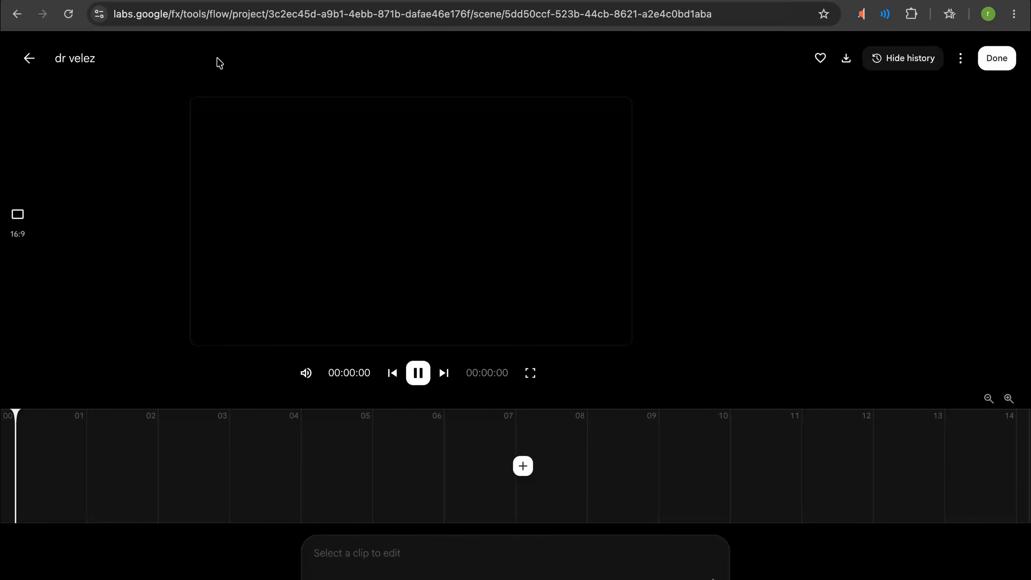
- Add the video of the scientist walking through the jungle as the scene's first clip
click(523, 466)
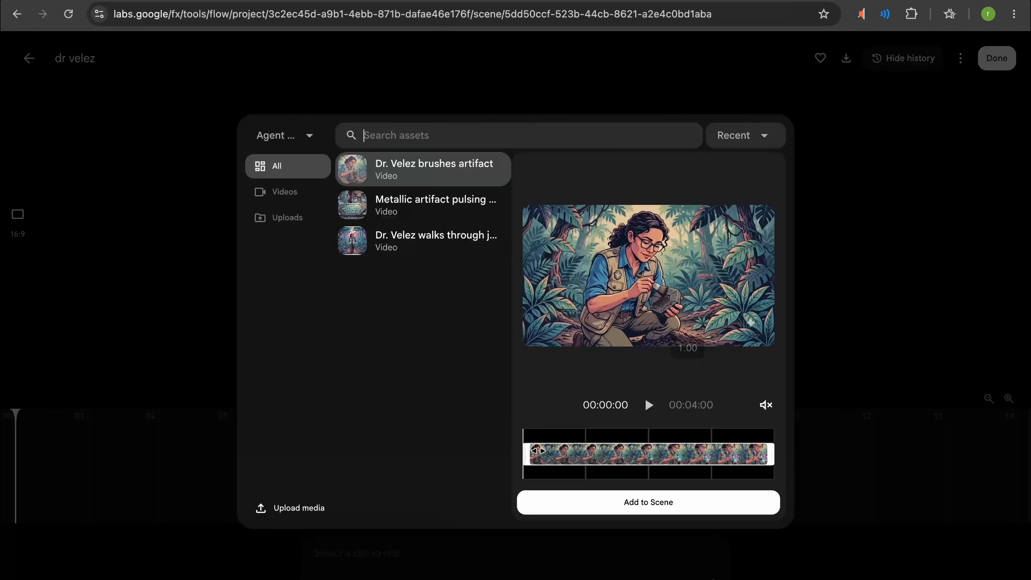
click(400, 248)
click(649, 506)
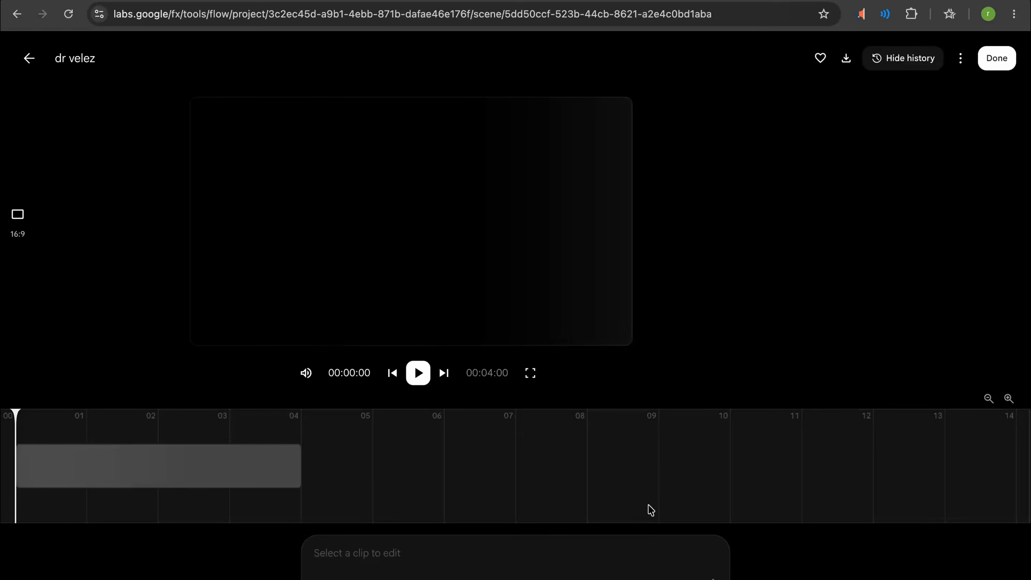
- Add the artifact-brushing video to the scene after the jungle walk clip
click(315, 466)
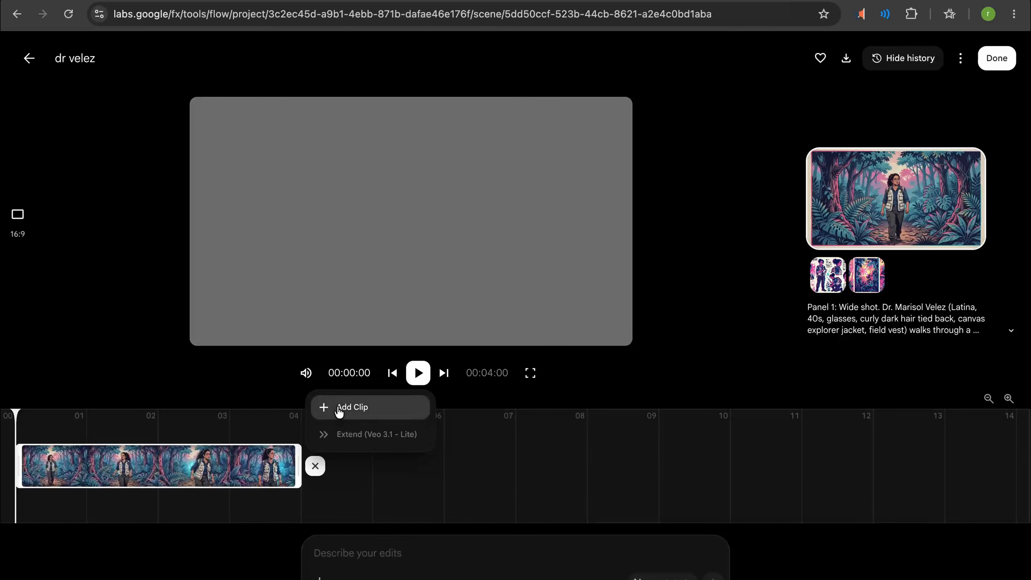
click(338, 410)
click(422, 218)
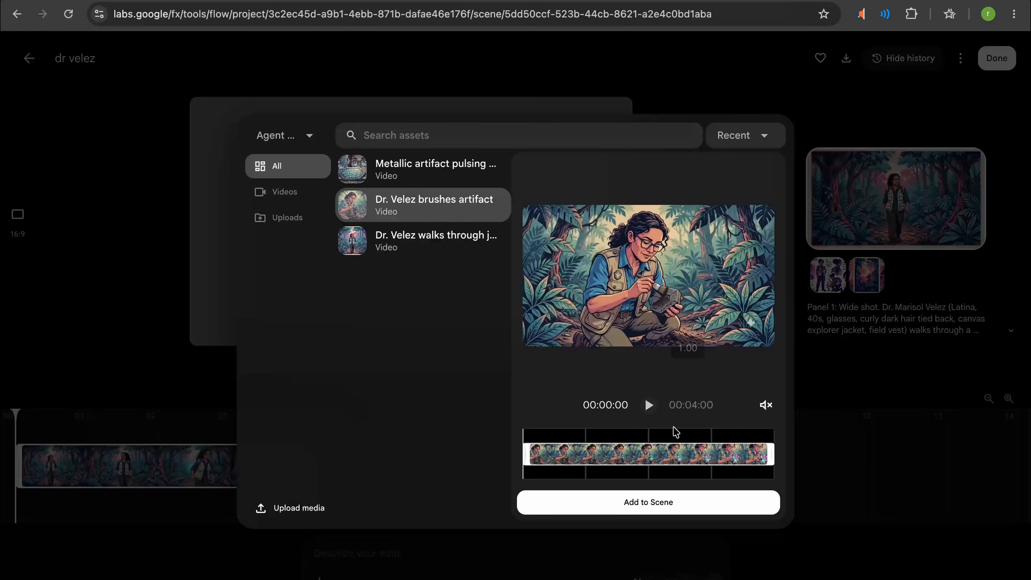
click(617, 499)
- Add the edited metallic artifact video with the glass flowers as the scene's third clip
click(1026, 469)
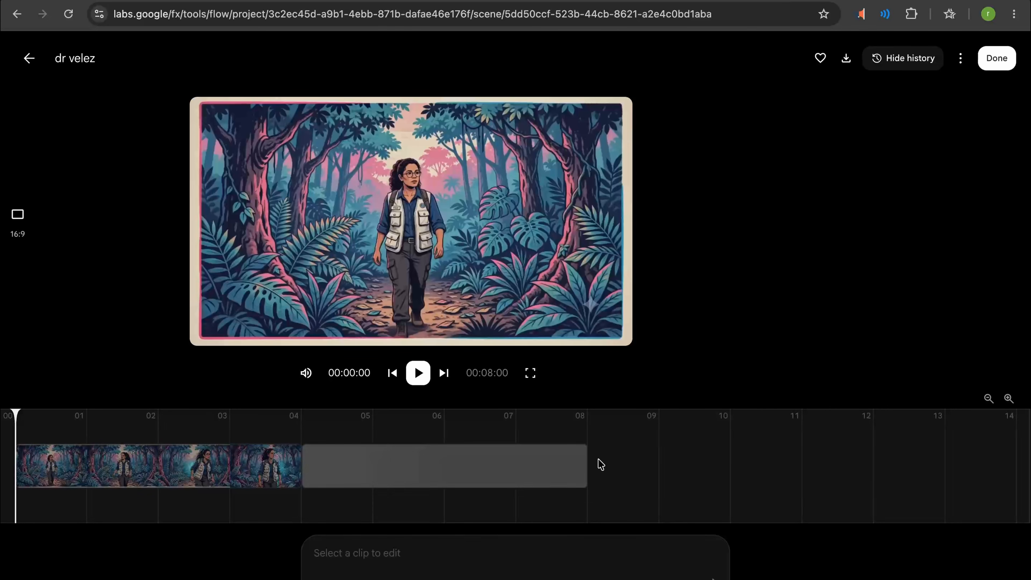
click(1024, 467)
click(974, 404)
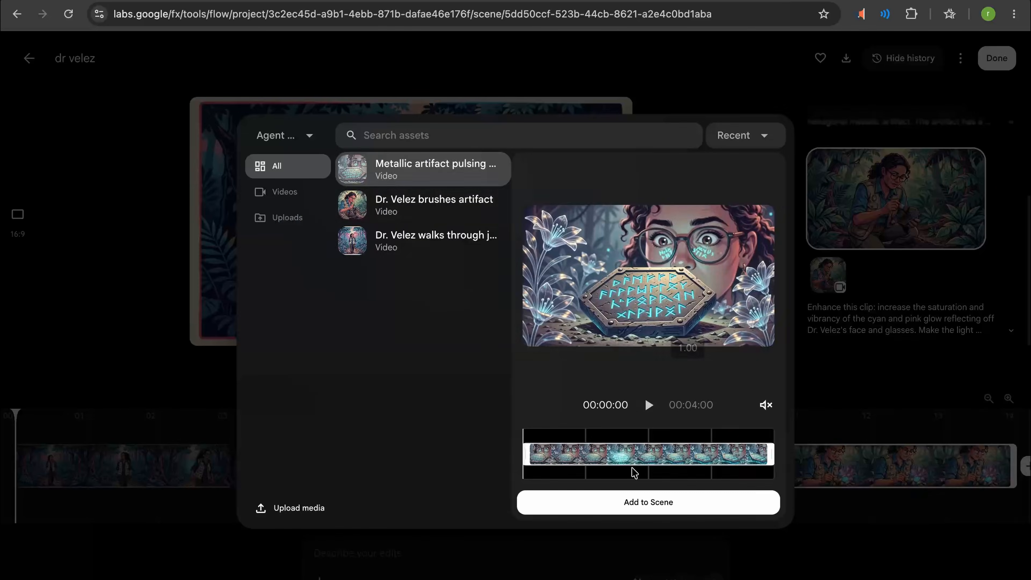
click(646, 500)
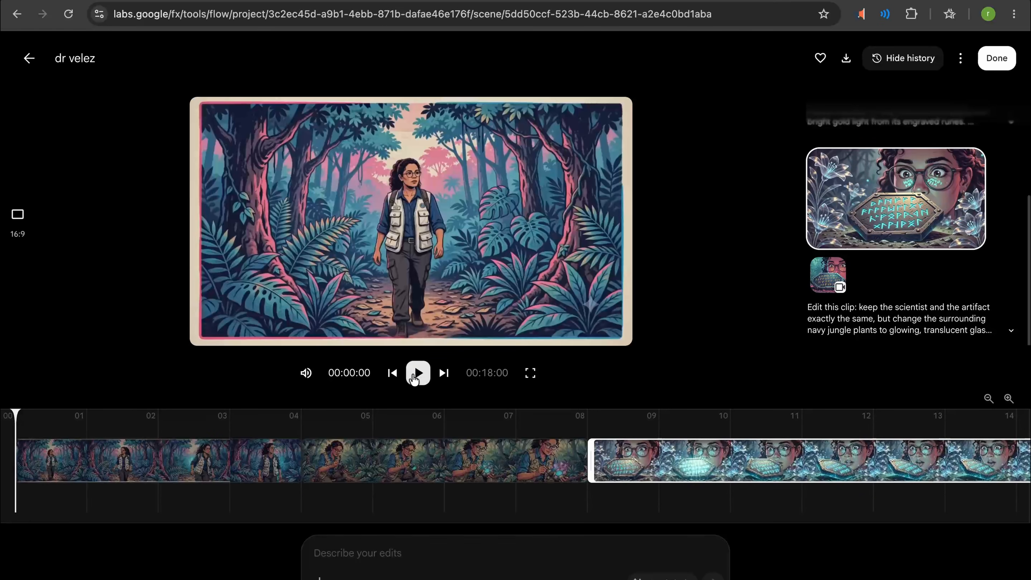
- Preview the assembled scene, pause playback in the glass-flower clip, and download the scene
click(417, 373)
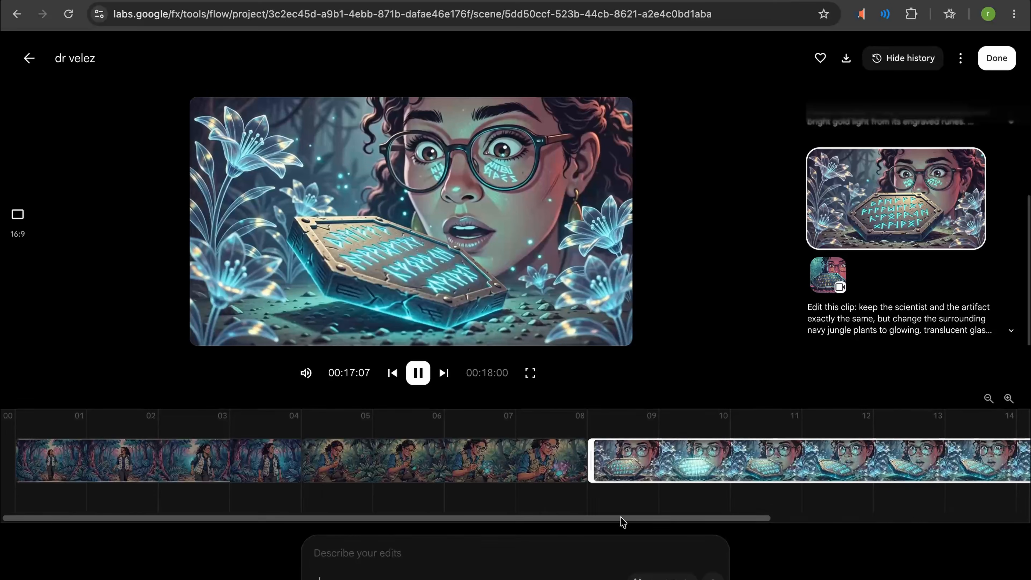
drag(621, 519, 886, 525)
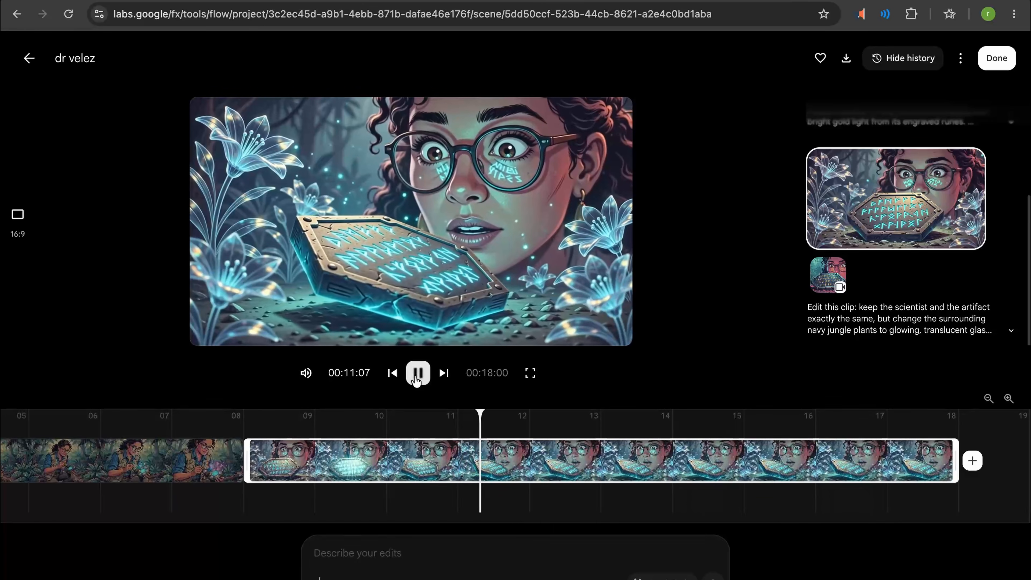
click(417, 374)
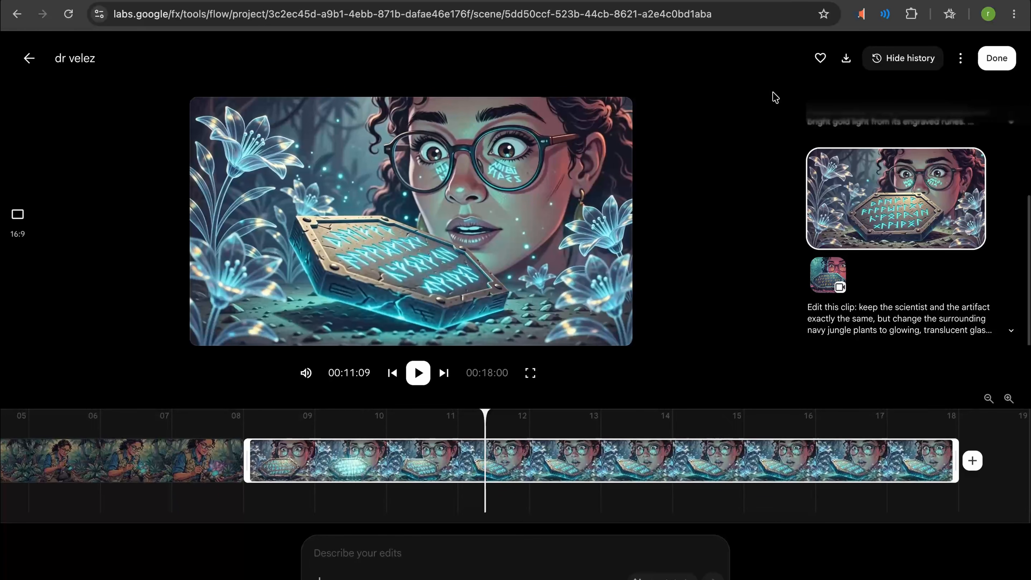
click(845, 60)
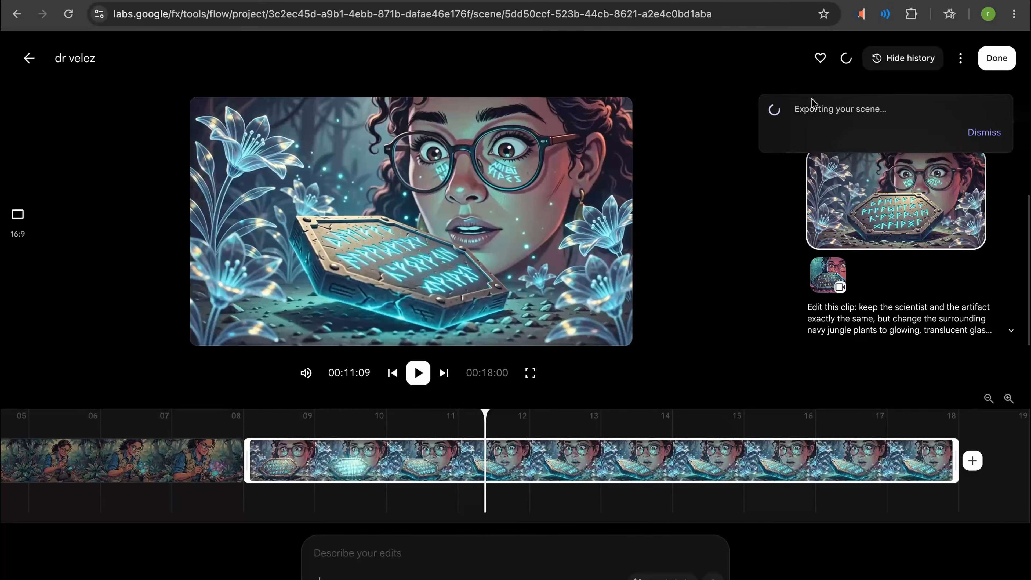